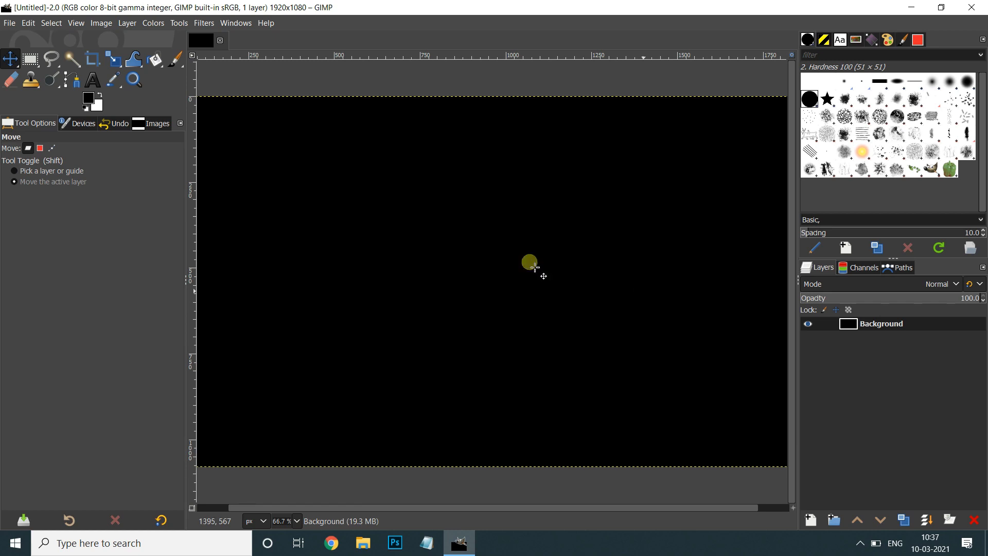
- Start an open path with the Paths tool, placing three anchors joined by straight segments across the upper part of the canvas
click(74, 80)
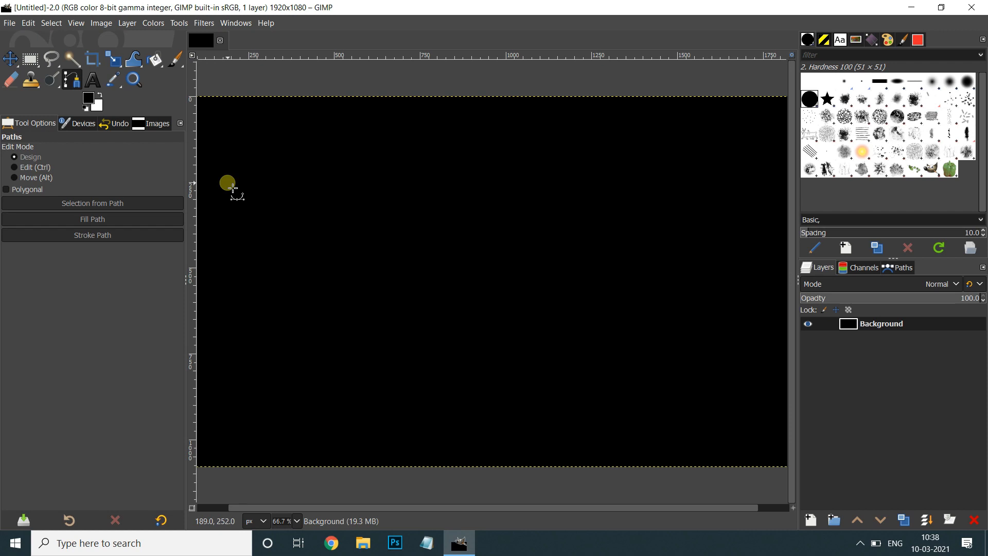
click(10, 59)
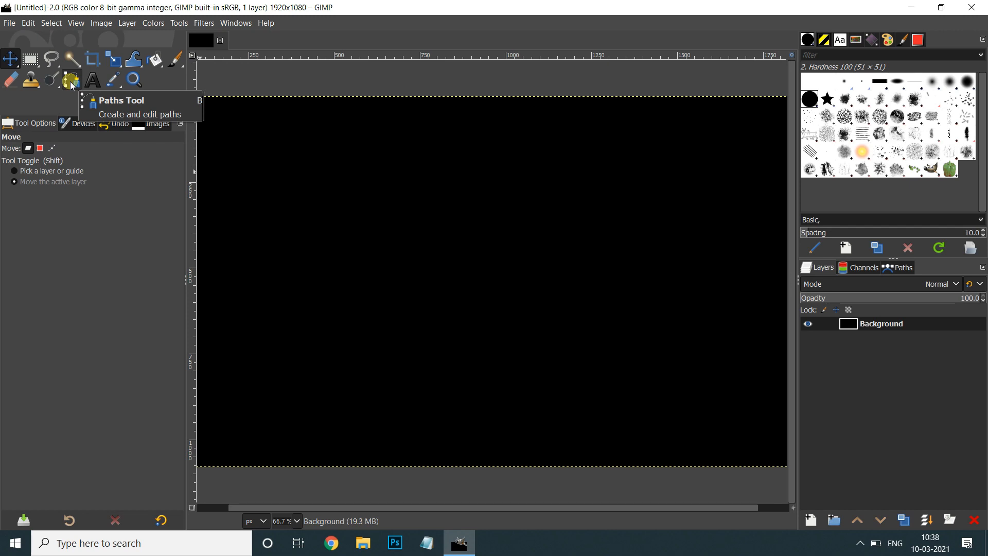
click(71, 80)
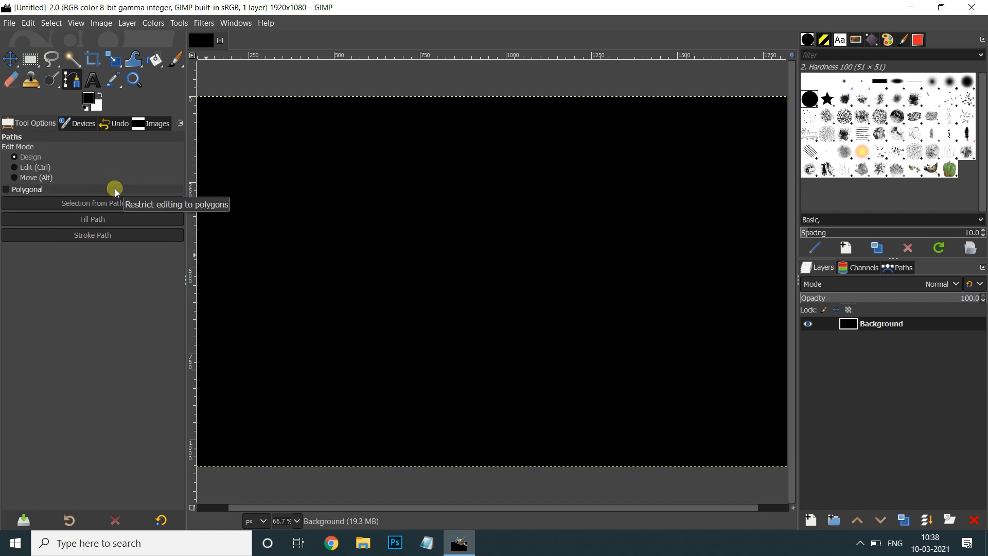
click(283, 268)
key(ctrl+z)
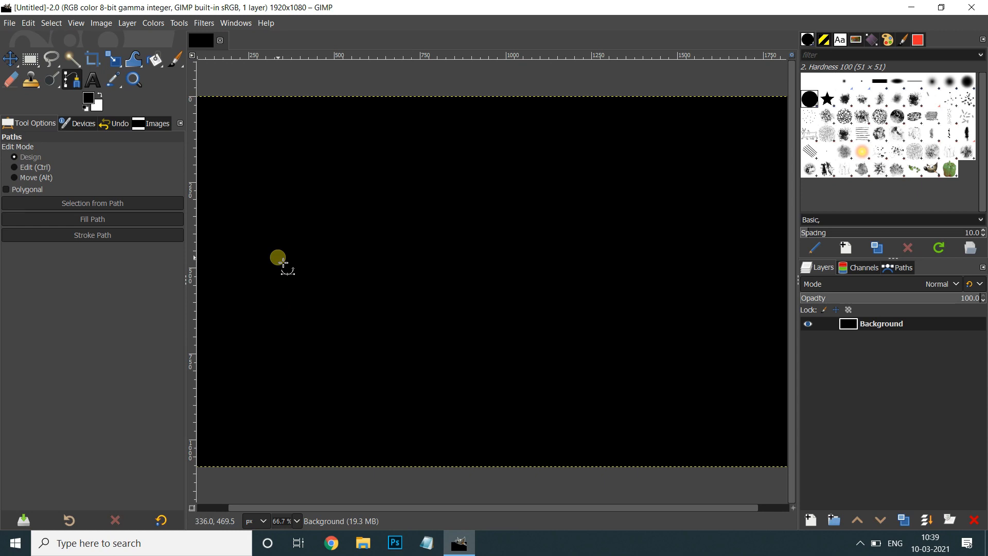
click(278, 258)
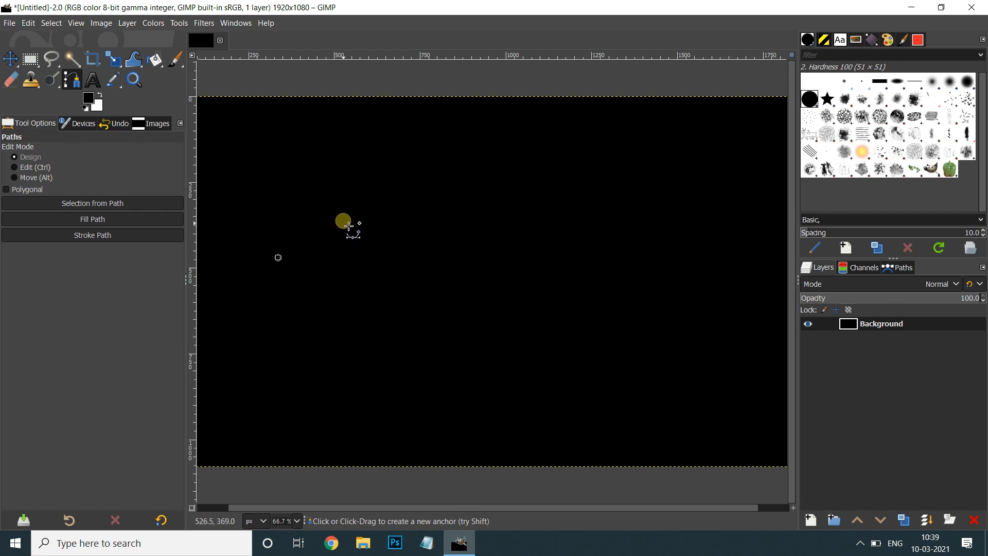
click(348, 211)
click(462, 201)
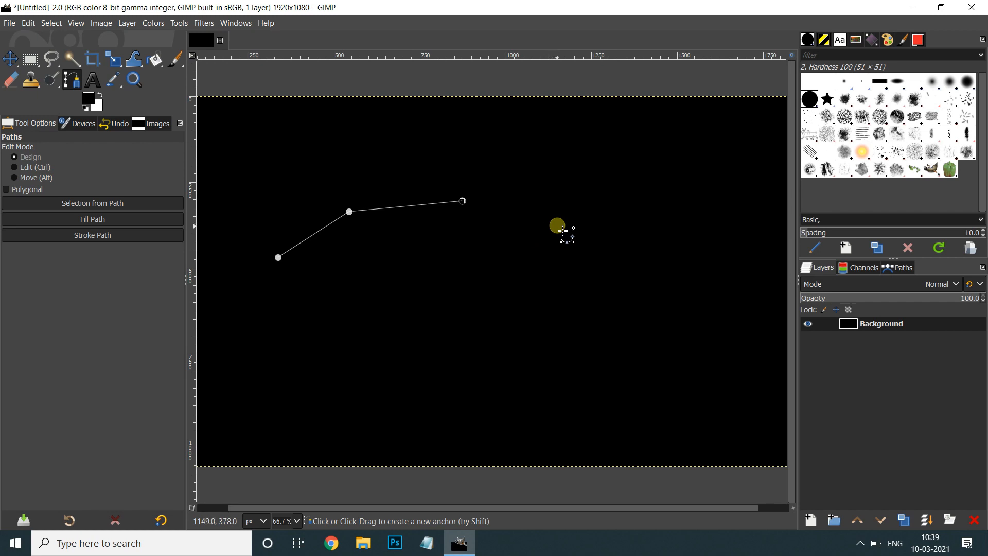
- Add a fourth anchor with a dipping curved segment and swing its outgoing handle down to the right
click(560, 227)
drag(564, 231, 619, 174)
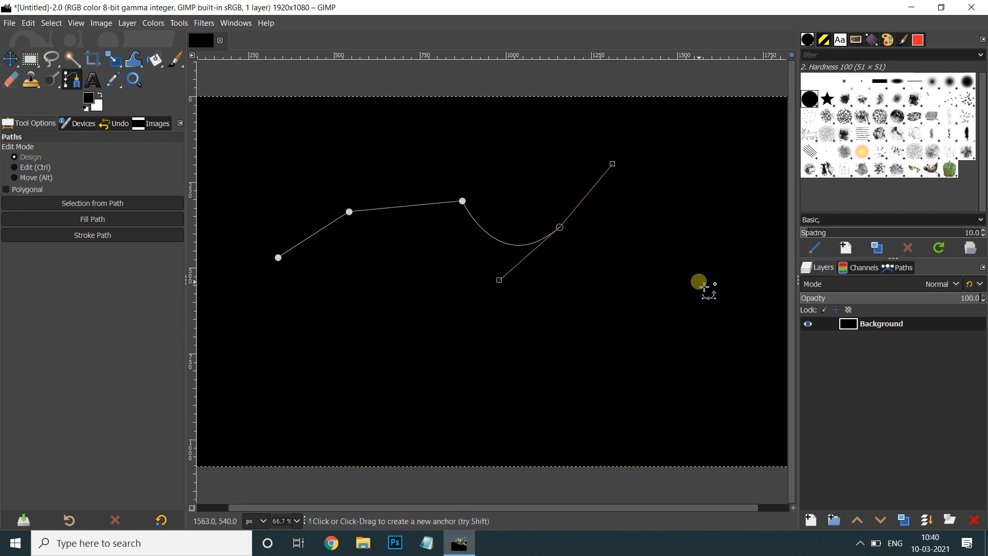
click(634, 266)
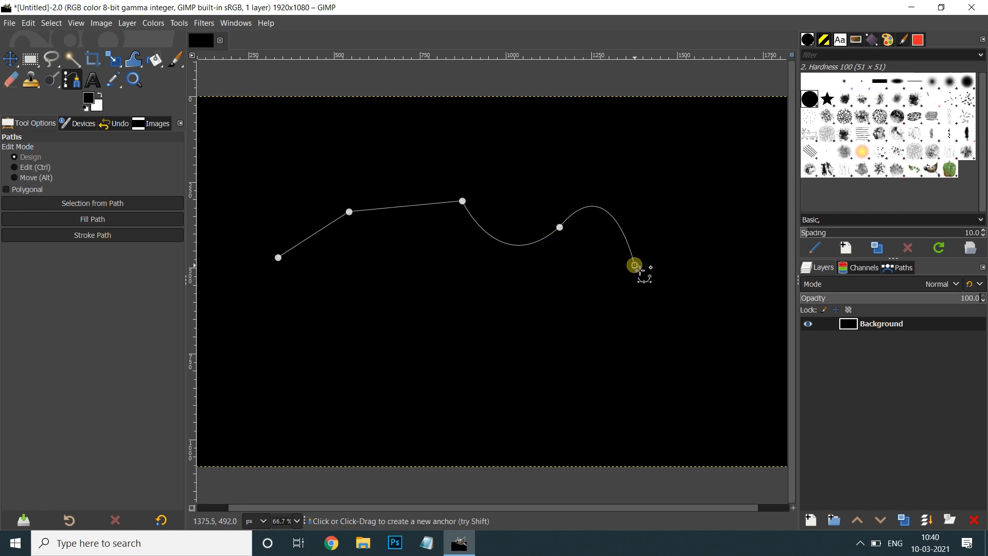
key(ctrl)
key(ctrl+z)
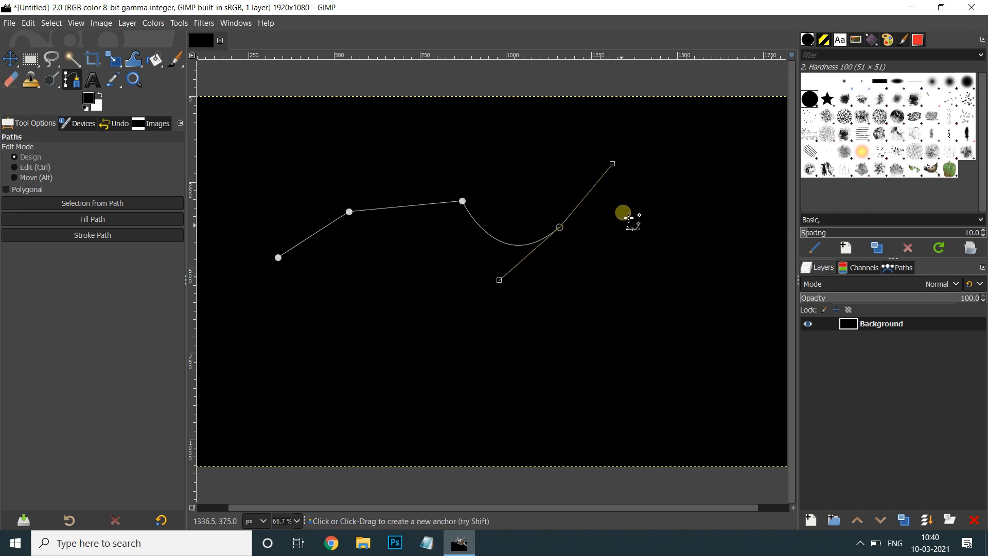
drag(618, 172, 638, 266)
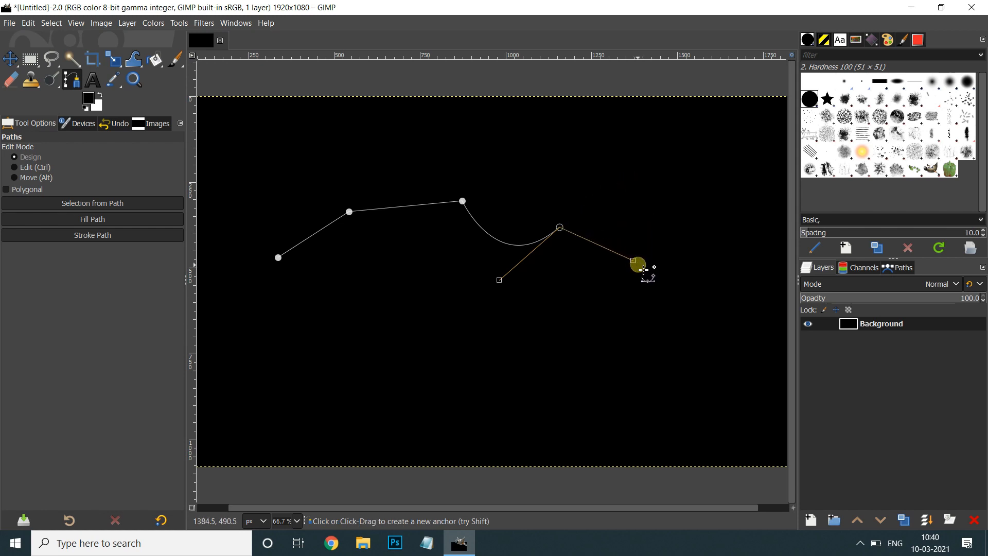
- Extend the path with five more anchors that loop down around the lower canvas and back up near the middle
click(651, 295)
click(633, 342)
click(549, 384)
click(471, 365)
click(426, 313)
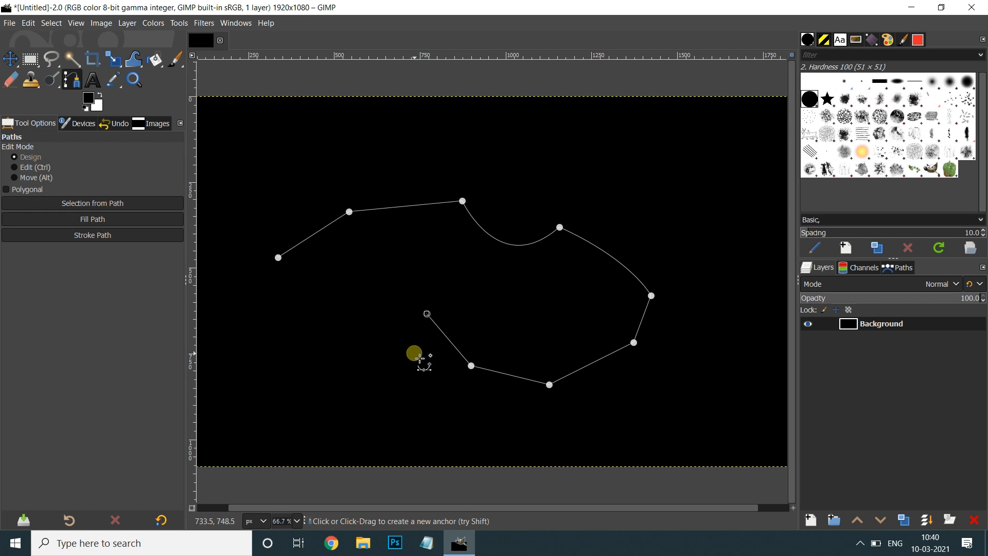
- Undo and redo the last four path anchors, and delete the end anchor and undo its deletion
key(ctrl)
key(BackSpace)
key(BackSpace)
key(BackSpace)
key(BackSpace)
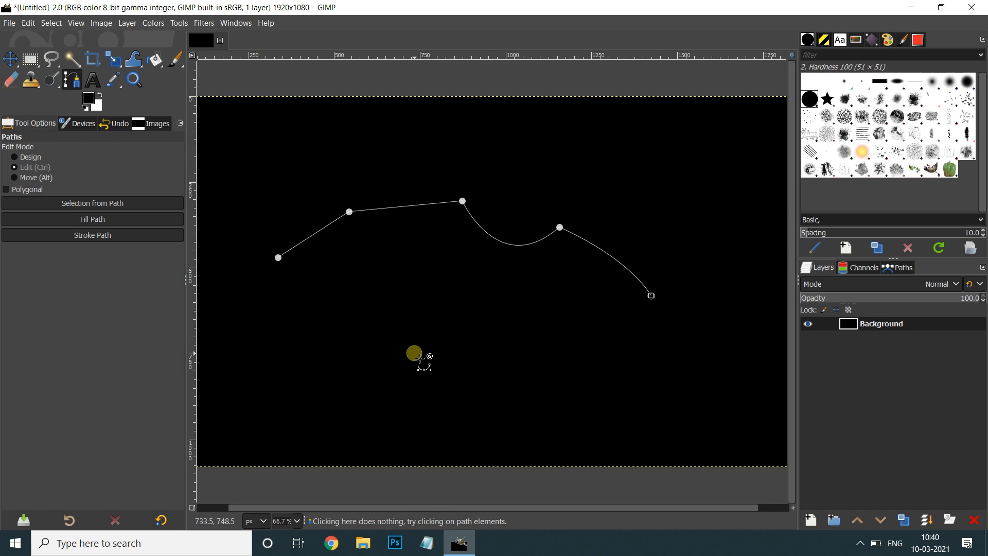
key(ctrl+y)
key(ctrl+y)
key(ctrl+y)
key(ctrl+y)
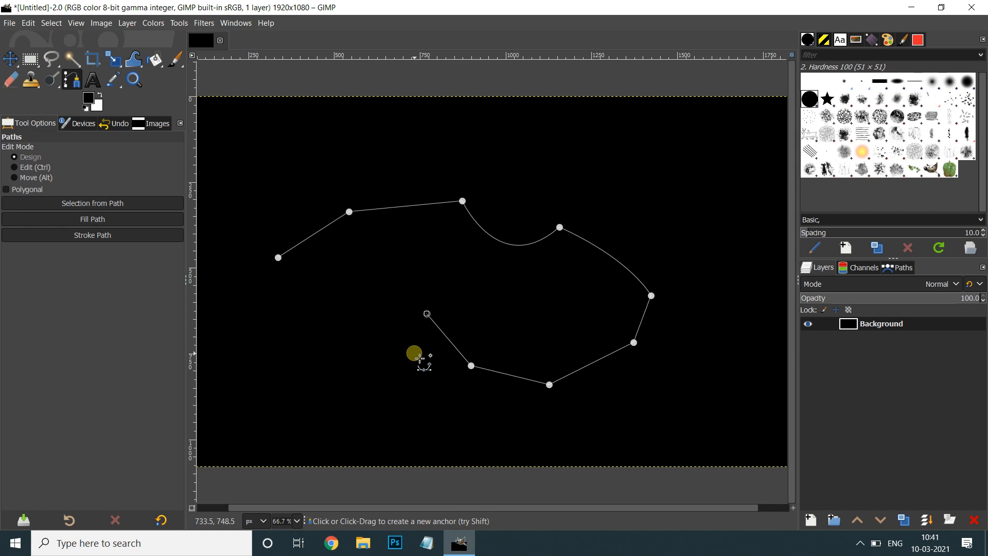
key(BackSpace)
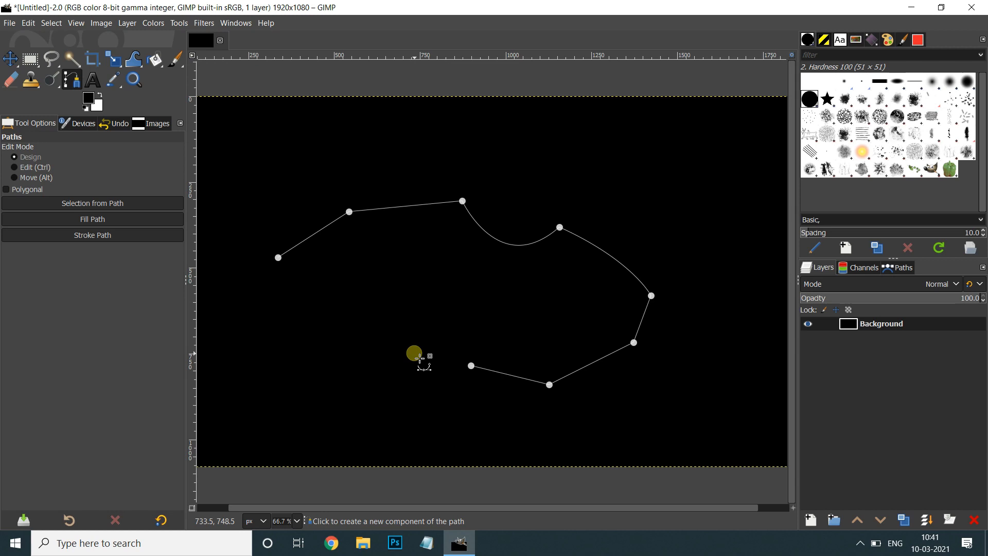
key(ctrl+z)
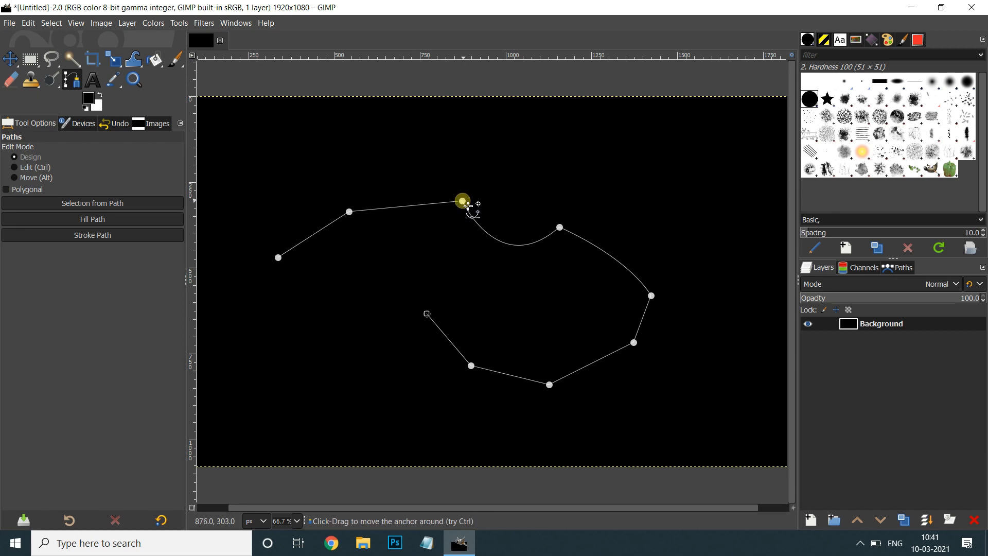
- Nudge the second anchor and bend the segment between the second and third anchors into an upward arch with outward-spread handles
mouse_move(350, 211)
mouse_down()
mouse_move(363, 283)
mouse_move(351, 222)
mouse_up()
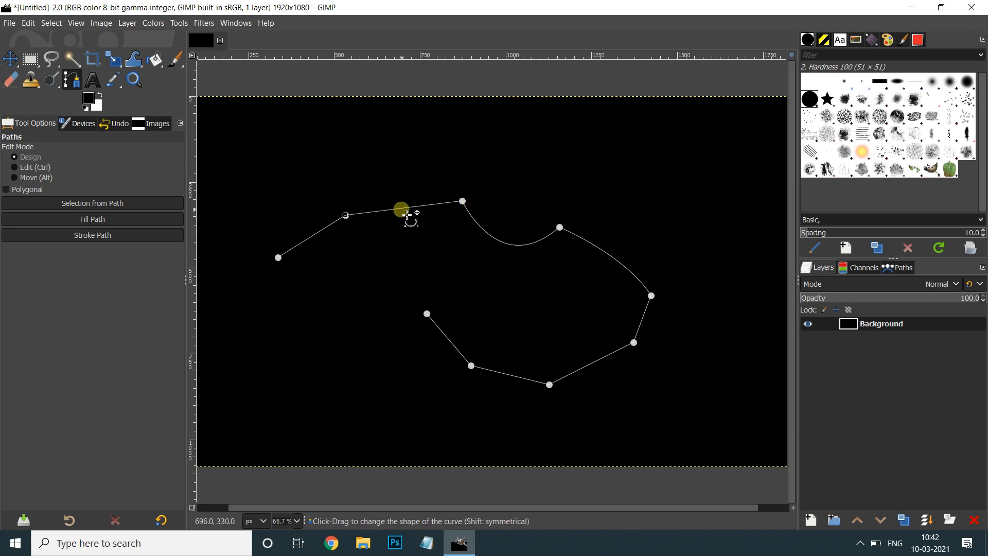
drag(407, 213, 396, 161)
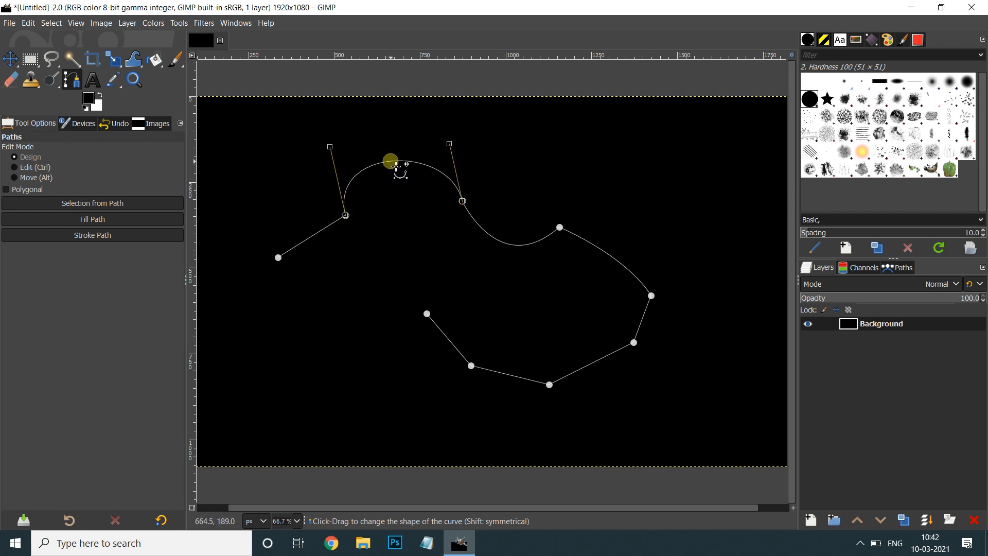
drag(449, 143, 498, 166)
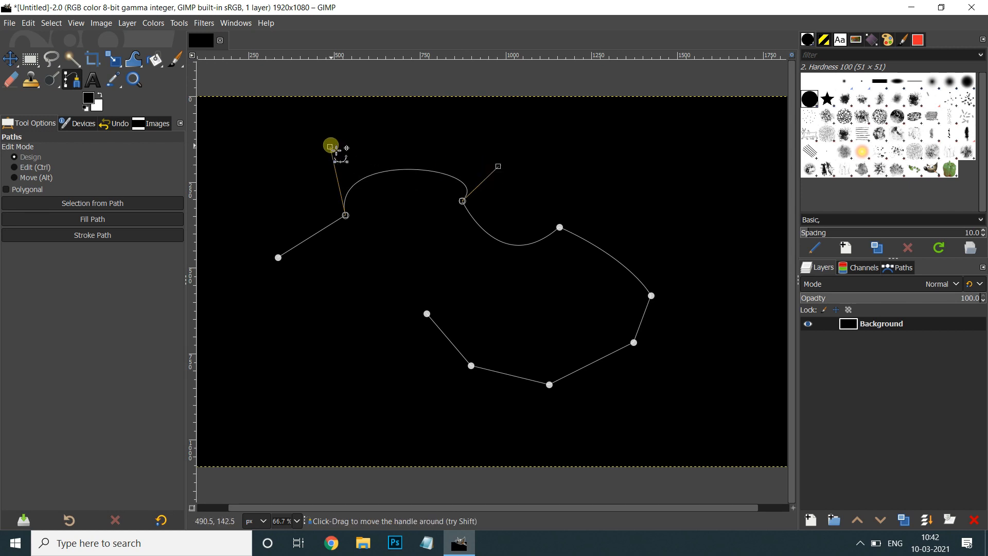
drag(328, 148, 297, 171)
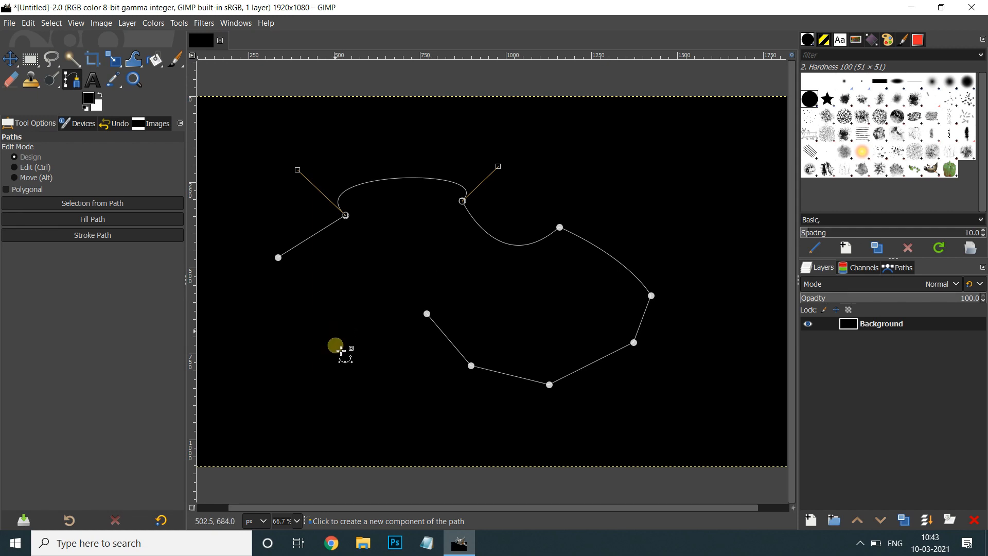
- Raise the bottom middle anchor slightly, and move it up together with the rightmost and end anchors as one selection
mouse_move(549, 385)
mouse_down()
mouse_move(538, 338)
mouse_move(548, 373)
mouse_up()
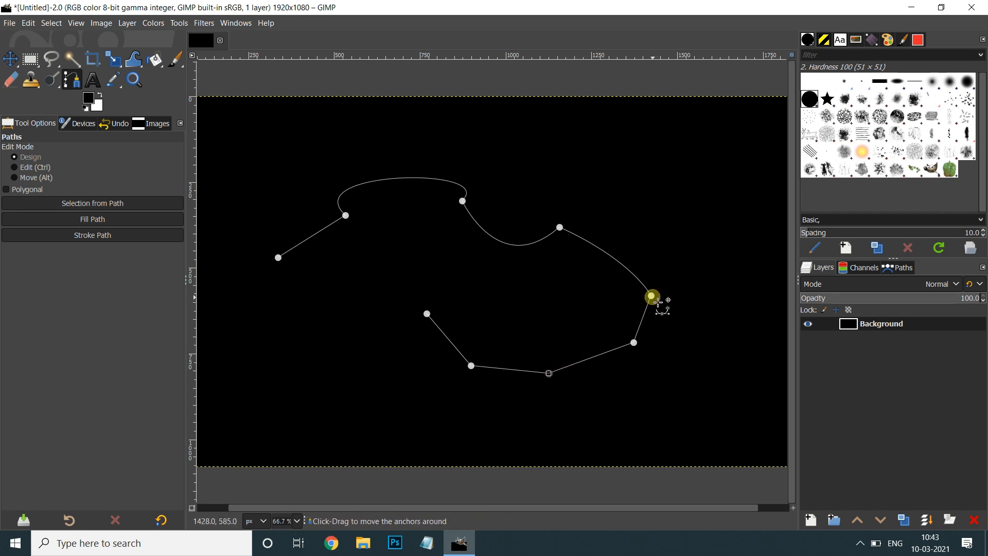
shift+click(427, 312)
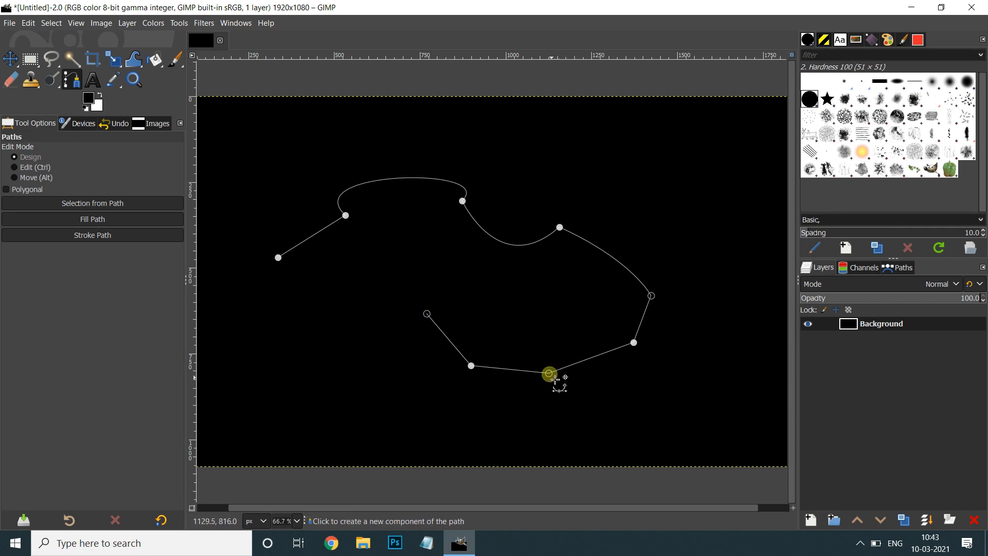
mouse_move(549, 373)
mouse_down()
mouse_move(546, 312)
mouse_move(565, 439)
mouse_move(548, 359)
mouse_up()
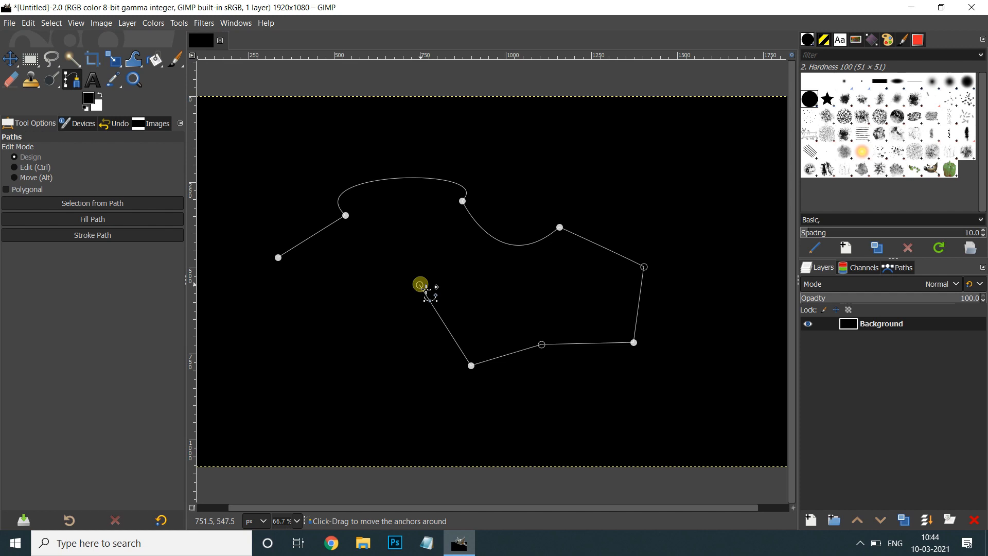
key(ctrl+z)
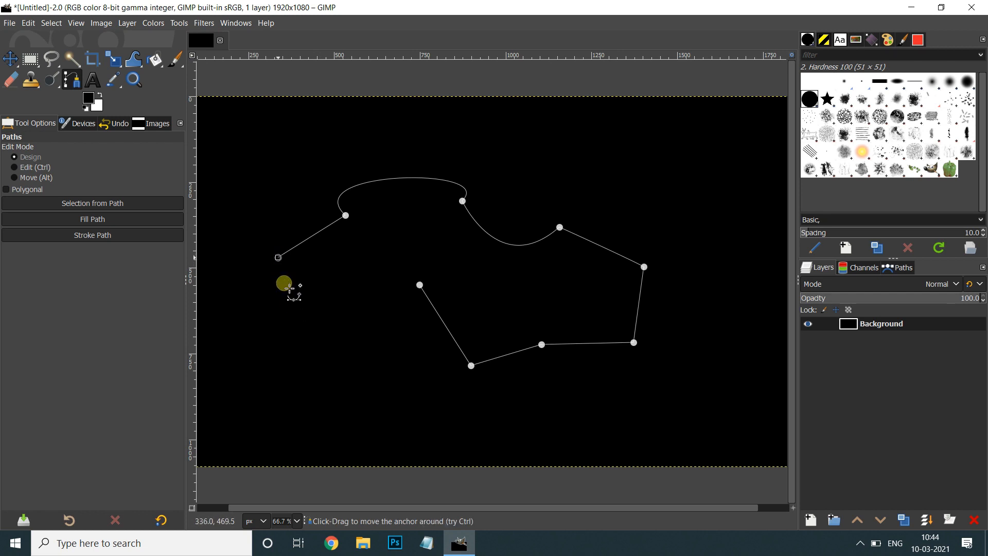
- Extend the path from its first anchor with two curved segments running down toward the lower middle of the canvas
click(289, 326)
drag(294, 327, 333, 343)
drag(406, 370, 397, 423)
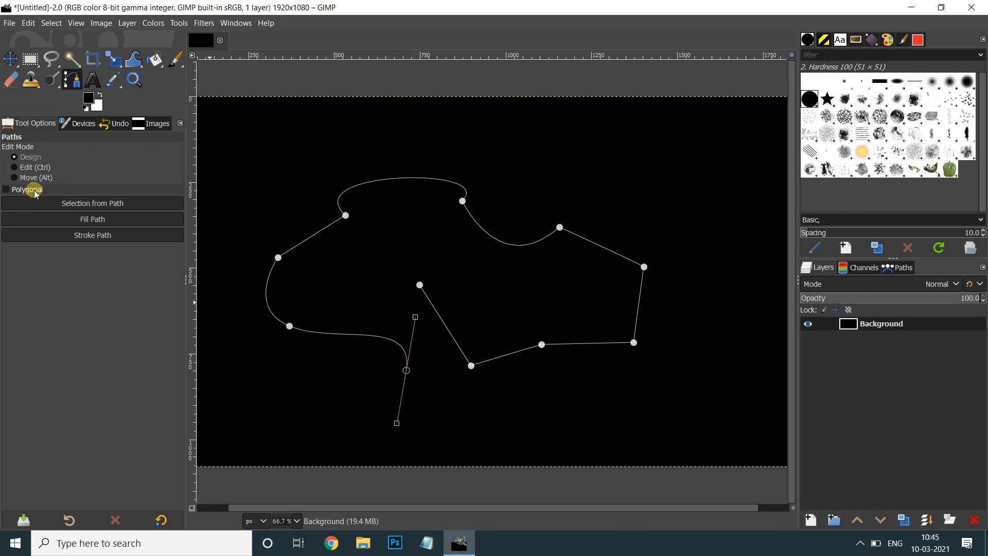
- Turn on Polygonal editing and continue the path with straight segments around the canvas's bottom, right and top edges
click(8, 191)
drag(397, 423, 407, 427)
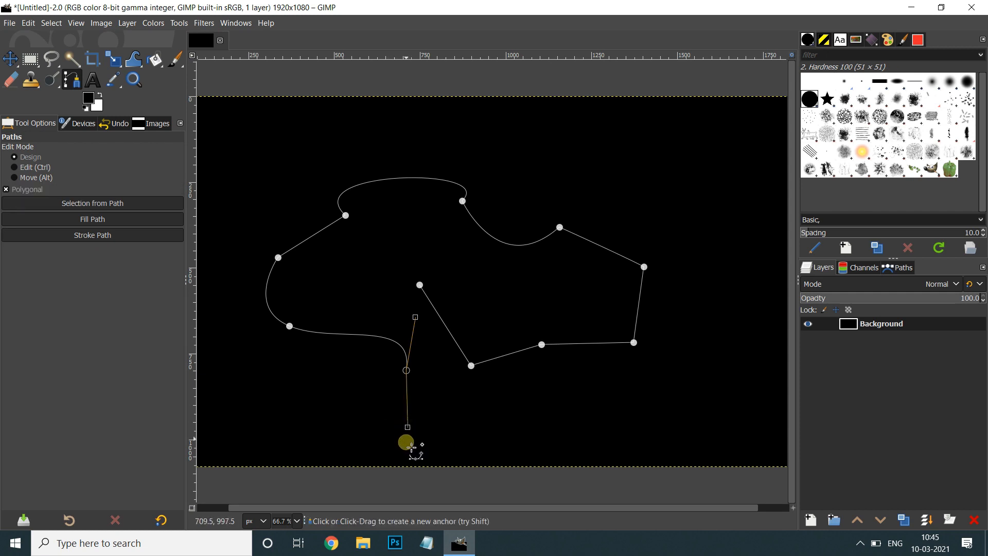
click(540, 451)
click(590, 406)
click(690, 406)
click(733, 448)
click(724, 303)
click(712, 229)
click(753, 234)
click(611, 131)
key(ctrl+z)
click(731, 185)
click(628, 153)
click(559, 168)
click(486, 136)
click(406, 140)
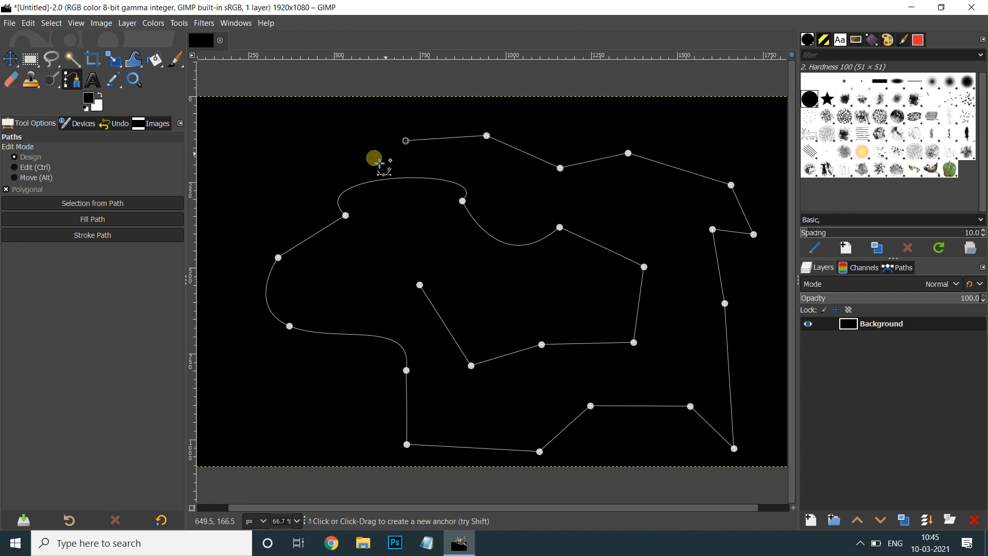
drag(307, 170, 283, 227)
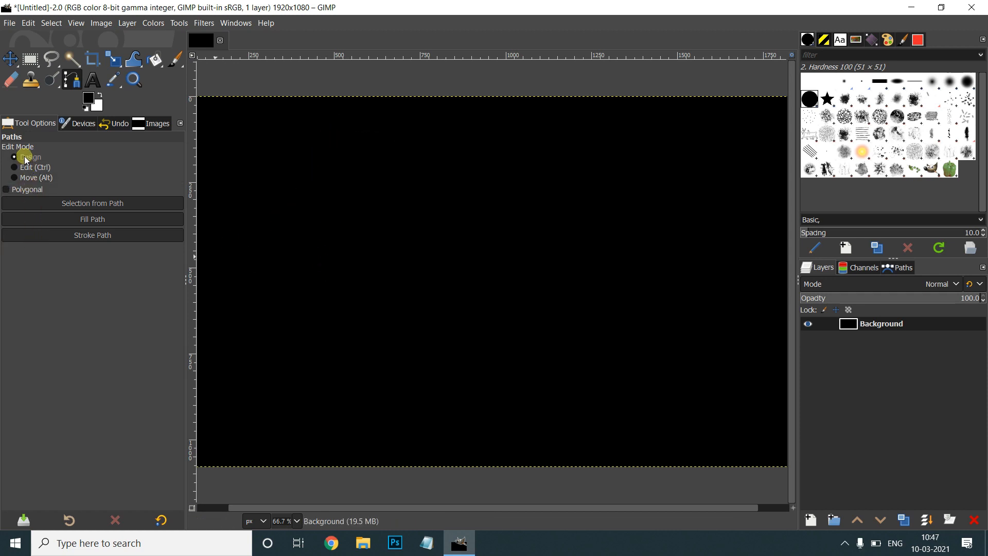
- Draw a new open path with a start anchor and two smooth anchors forming an arch that curves downward
click(317, 267)
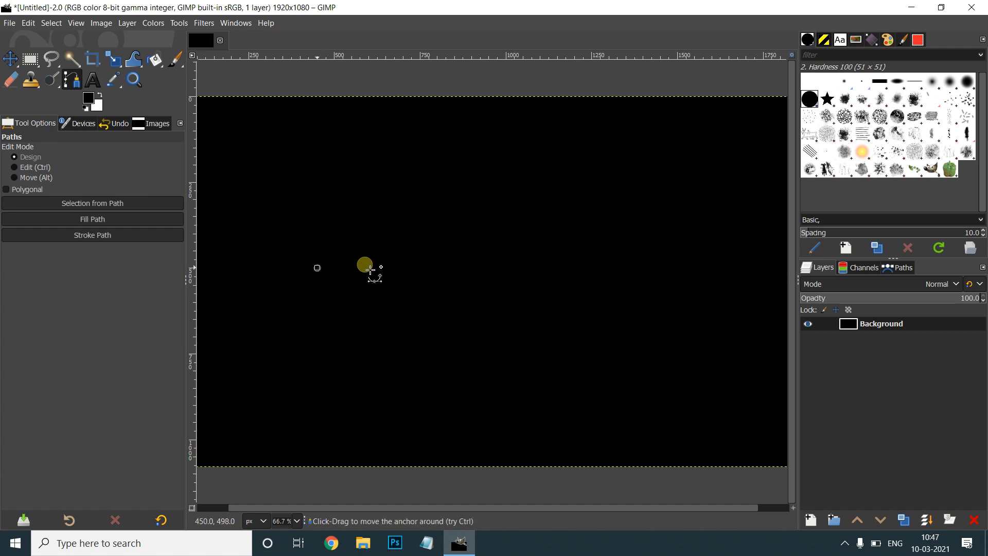
drag(509, 206, 582, 236)
drag(578, 338, 639, 361)
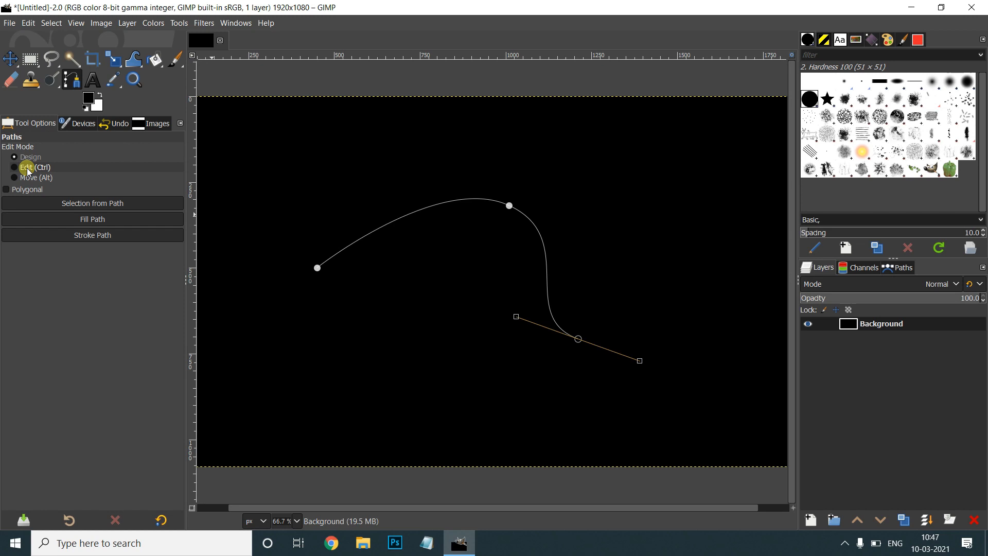
- Switch the path editing to Edit mode and insert additional anchors along both curved segments
key(ctrl)
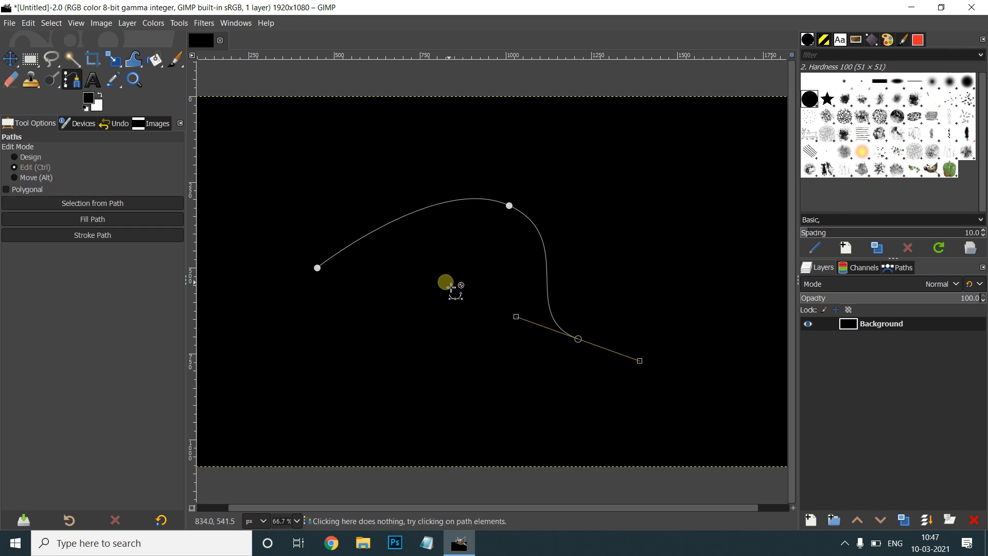
click(50, 169)
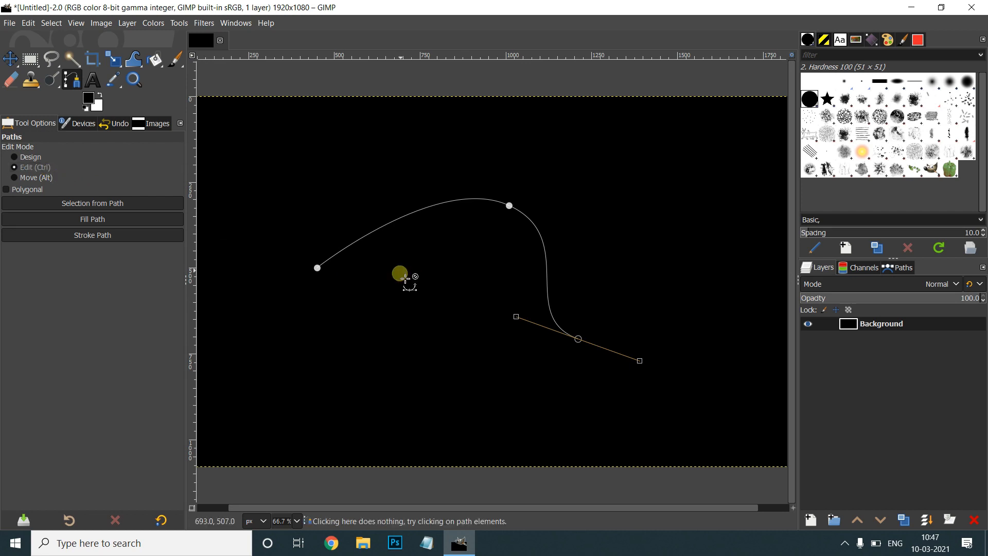
click(375, 237)
click(453, 205)
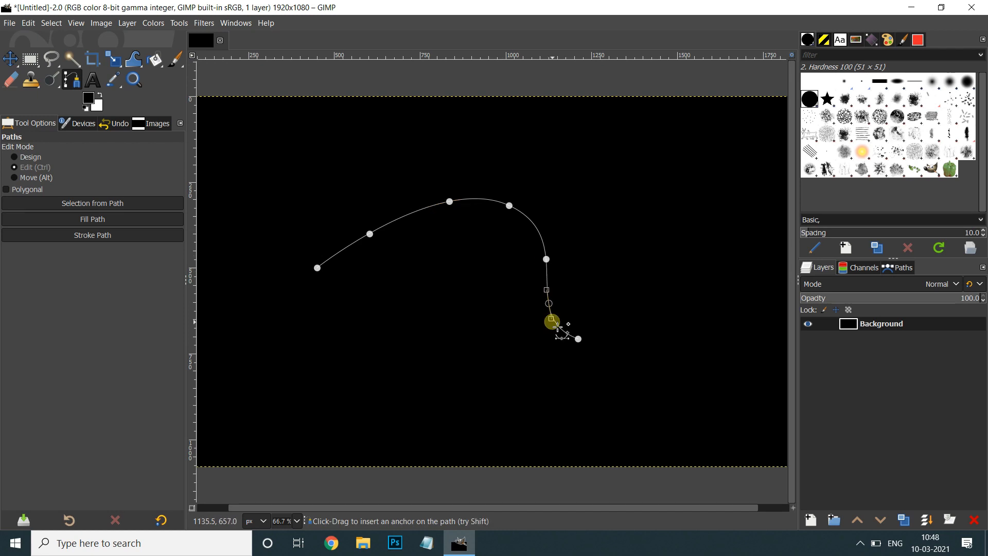
- Try inserting three more anchors while pulling each one off the curve to reshape the path
drag(551, 321, 482, 333)
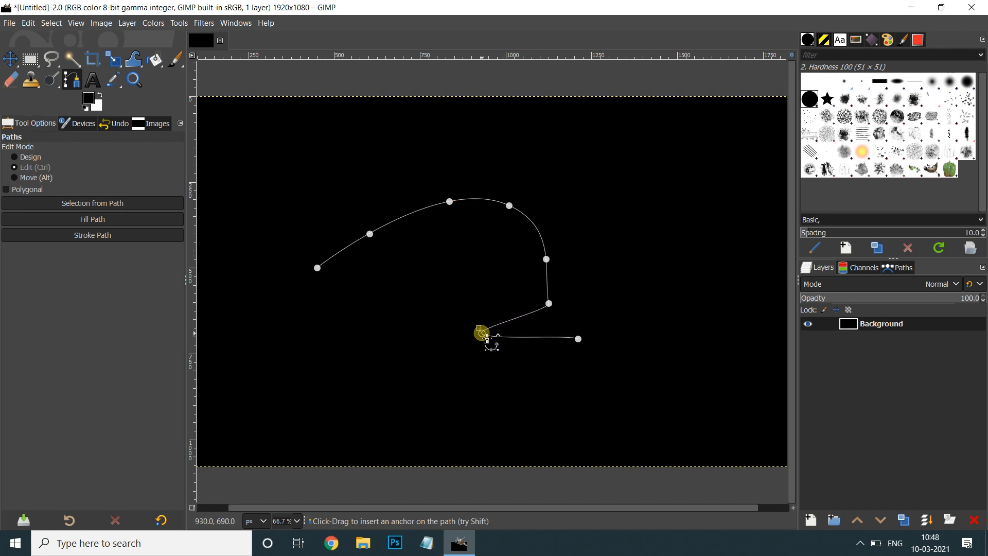
drag(401, 219, 423, 267)
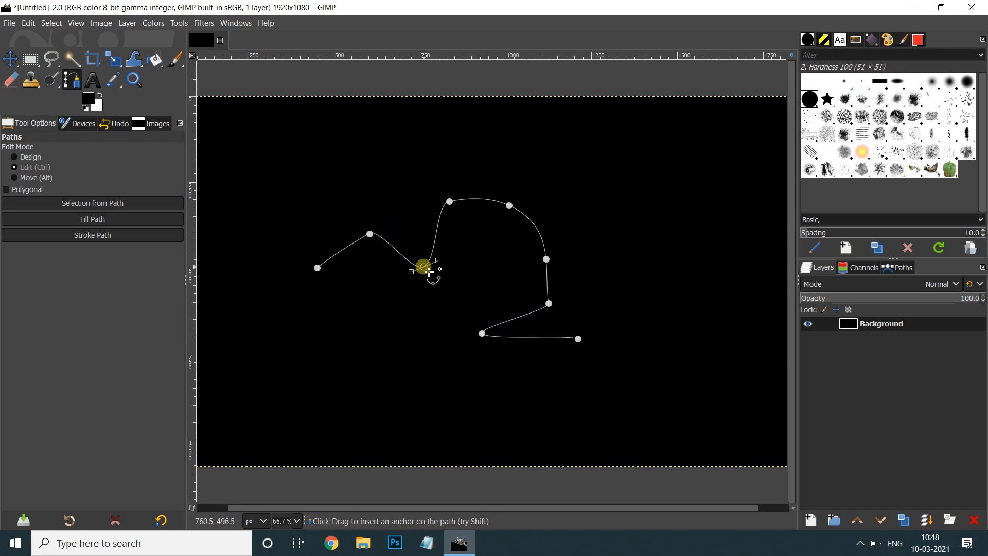
drag(344, 247, 342, 211)
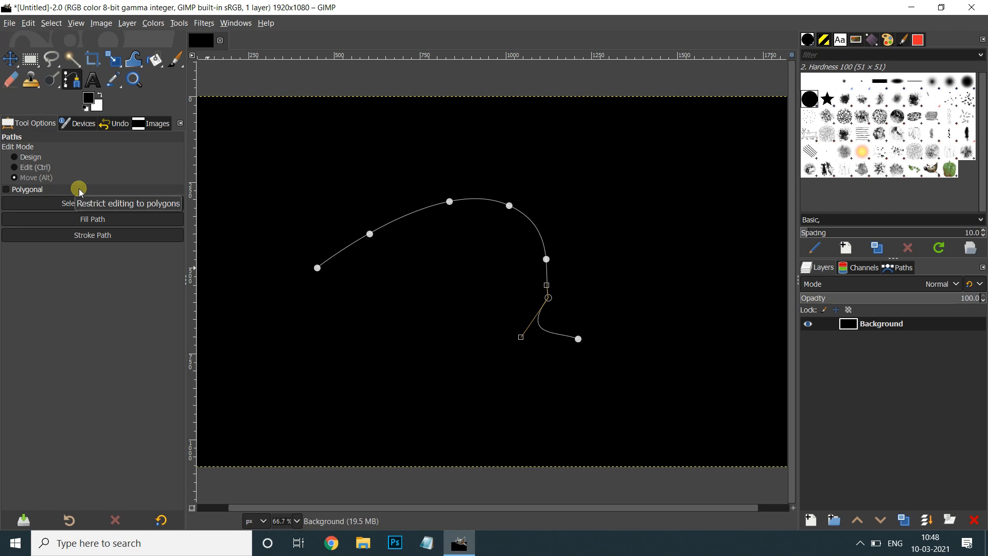
- Shift the whole path slightly upward and extend its lower end with three more anchors in Design mode
mouse_move(415, 214)
mouse_down()
mouse_move(367, 135)
mouse_move(391, 210)
mouse_move(586, 177)
mouse_move(585, 146)
mouse_move(430, 155)
mouse_move(425, 198)
mouse_up()
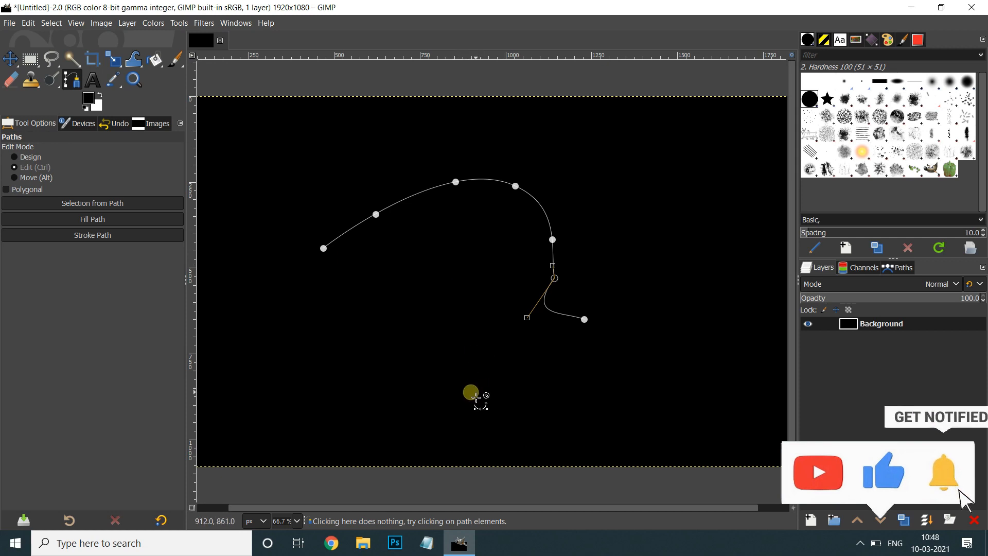
click(31, 157)
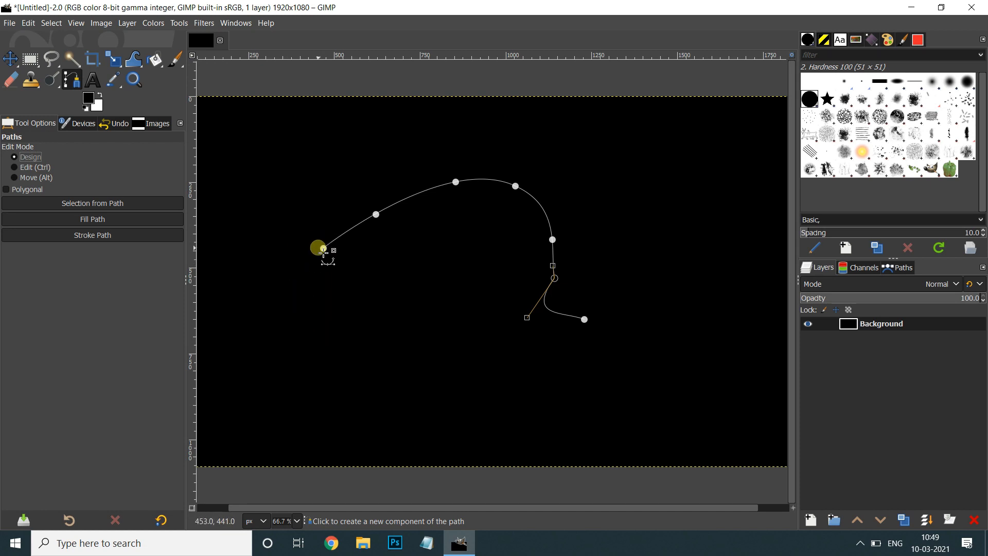
click(547, 380)
click(353, 349)
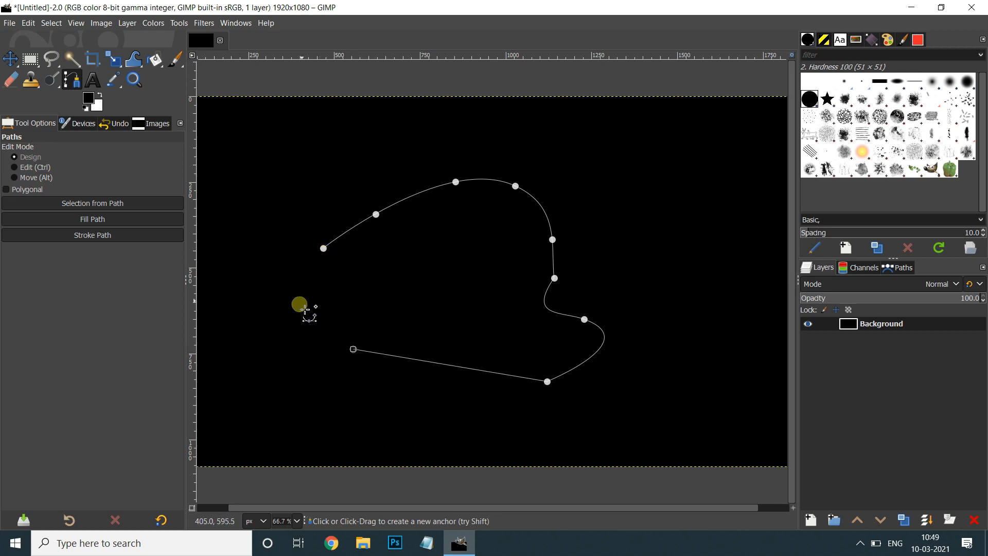
click(299, 302)
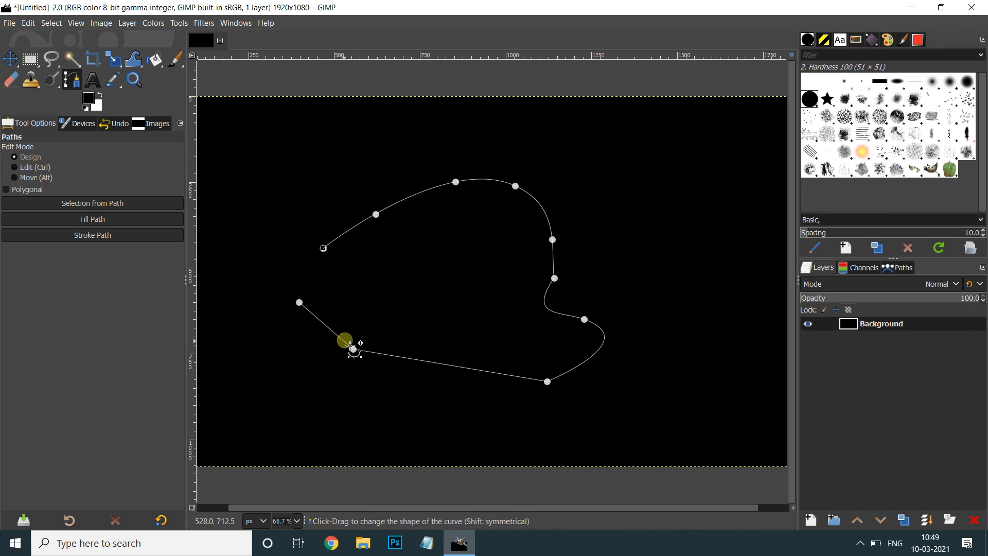
- Create a selection from the path, undo it, and create the selection from the path again
key(ctrl)
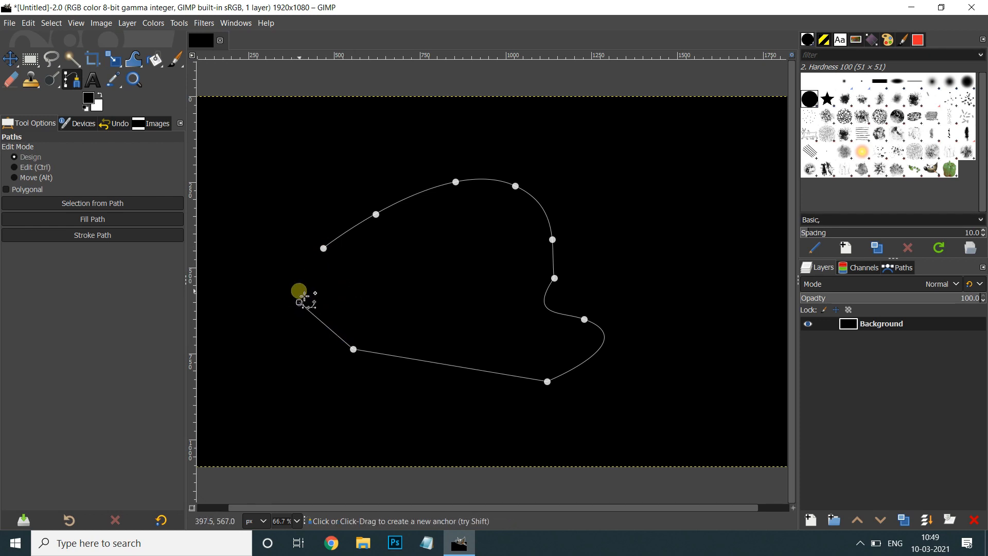
click(124, 205)
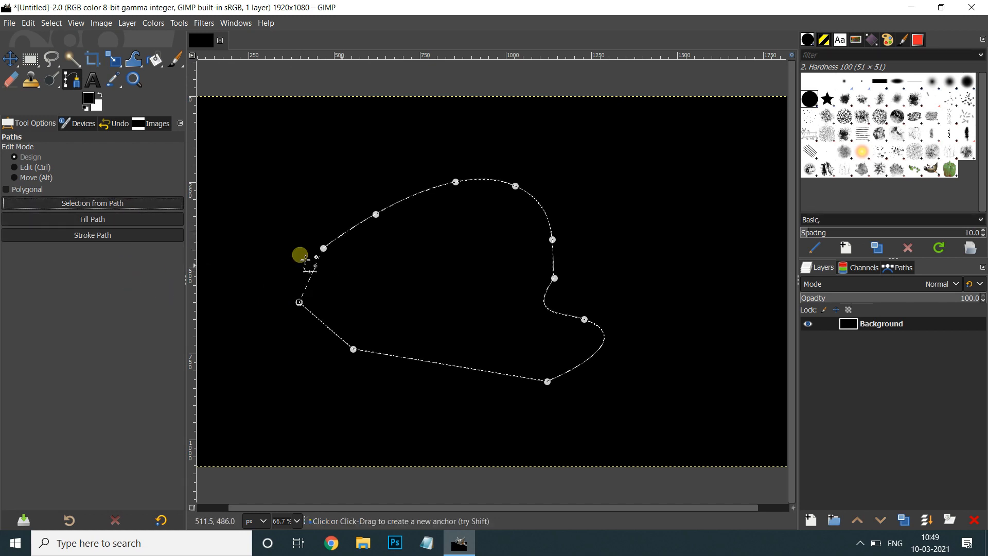
key(ctrl+z)
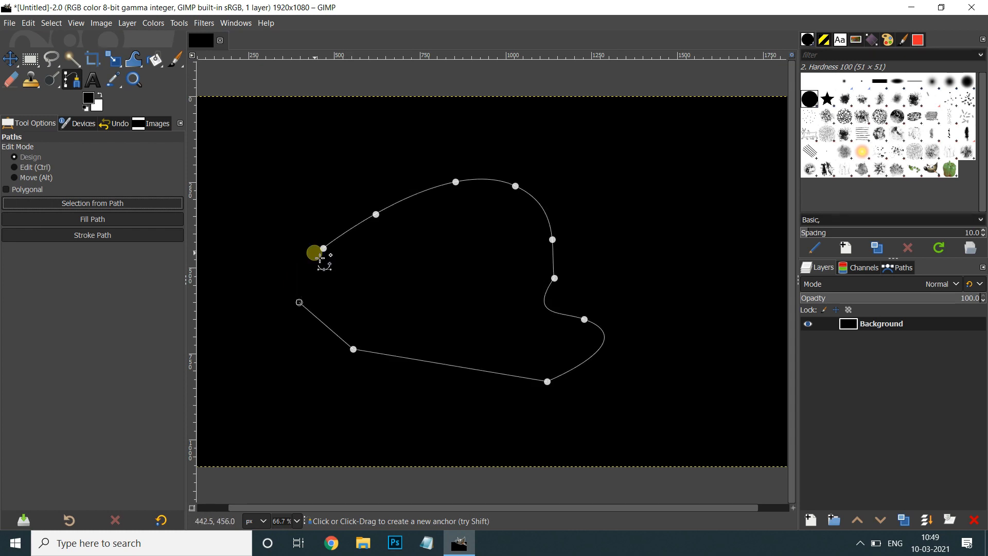
key(Return)
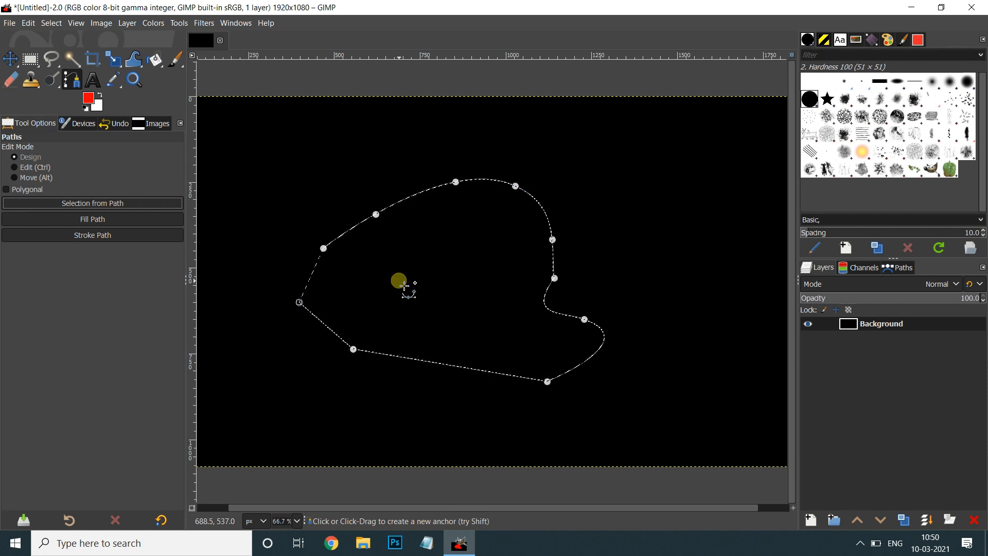
- Try filling the path with the solid red foreground color and with a pattern
click(93, 220)
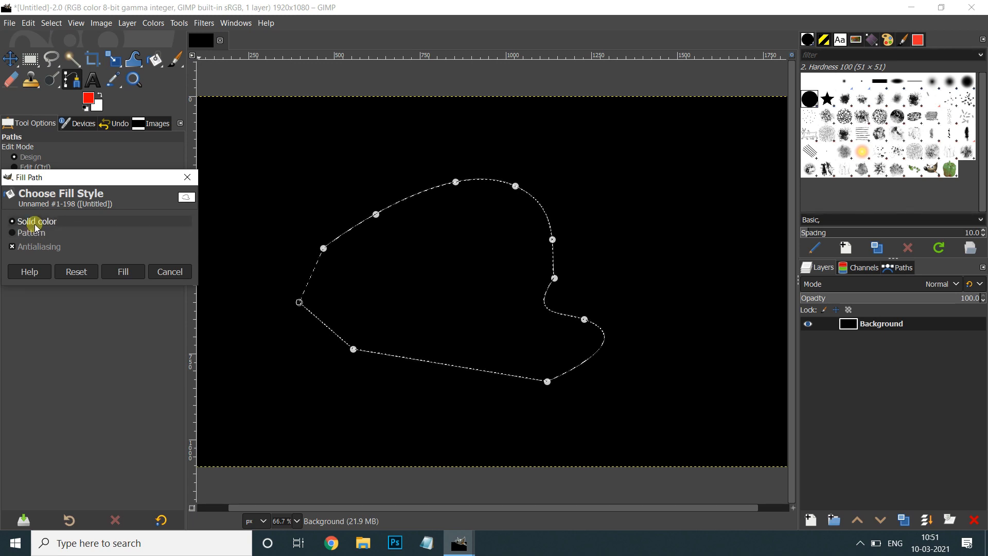
click(126, 272)
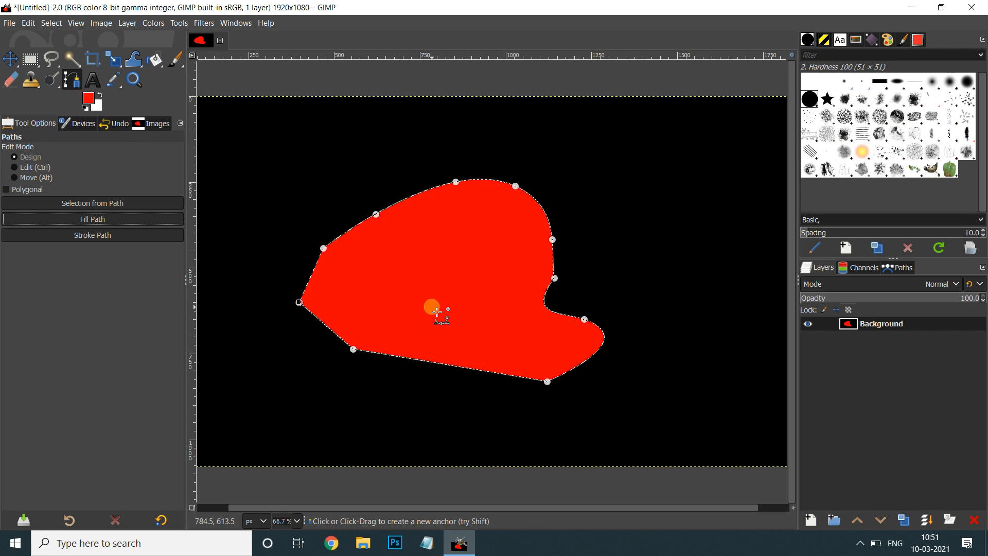
click(129, 221)
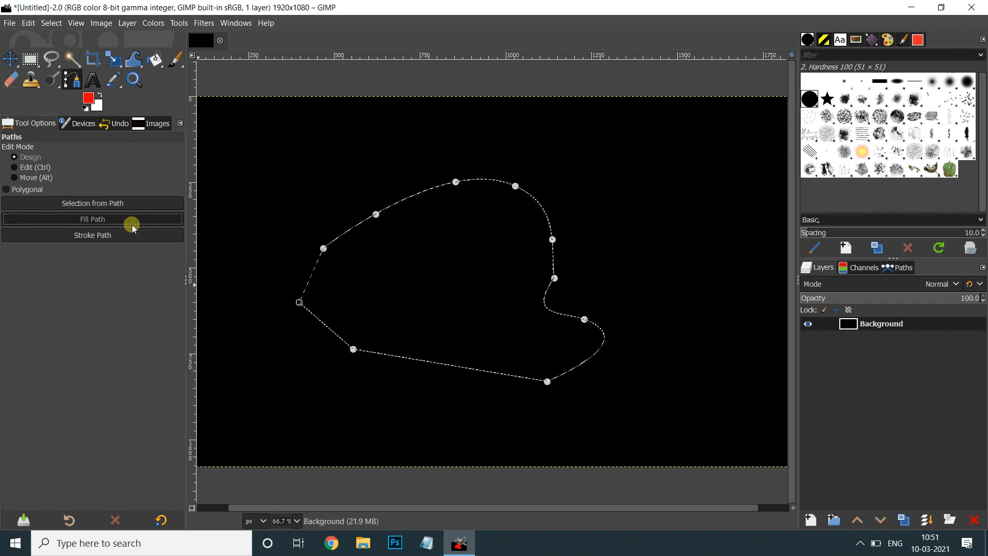
click(72, 239)
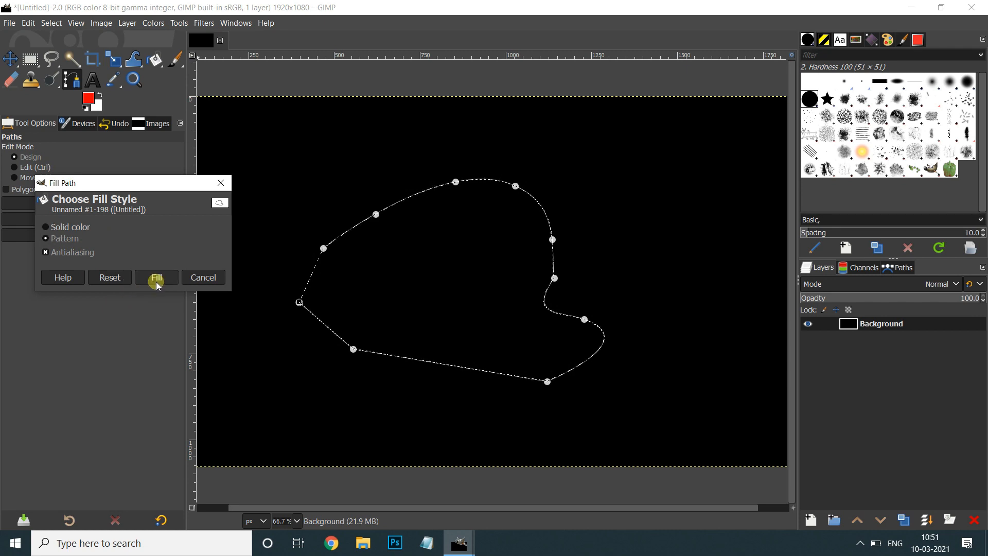
click(157, 278)
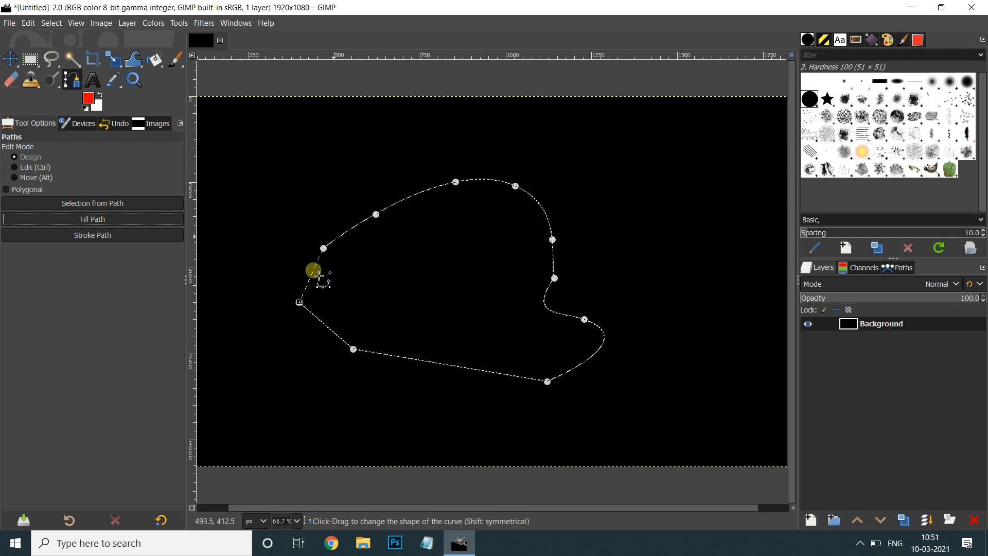
- Stroke the path with a 6 px solid-color line in the Dense dots preset and examine the dashes up close
click(99, 239)
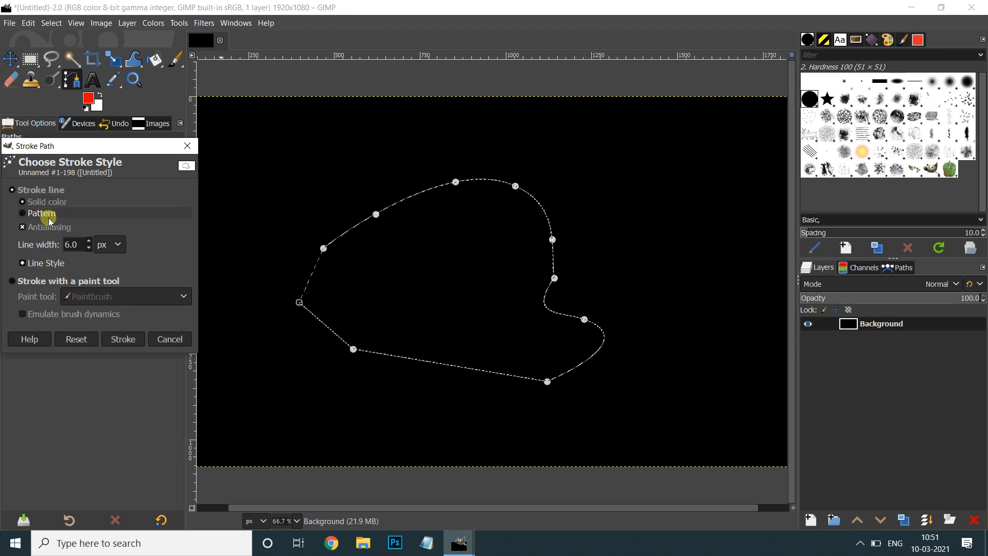
click(47, 263)
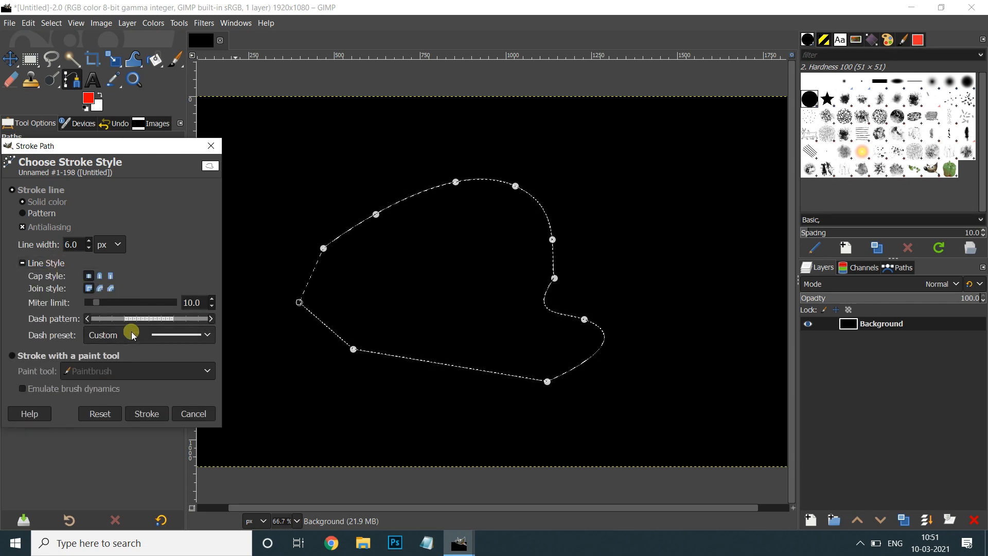
mouse_move(129, 324)
mouse_down()
mouse_move(157, 336)
mouse_move(110, 382)
mouse_move(177, 470)
mouse_move(178, 443)
mouse_move(182, 460)
mouse_up()
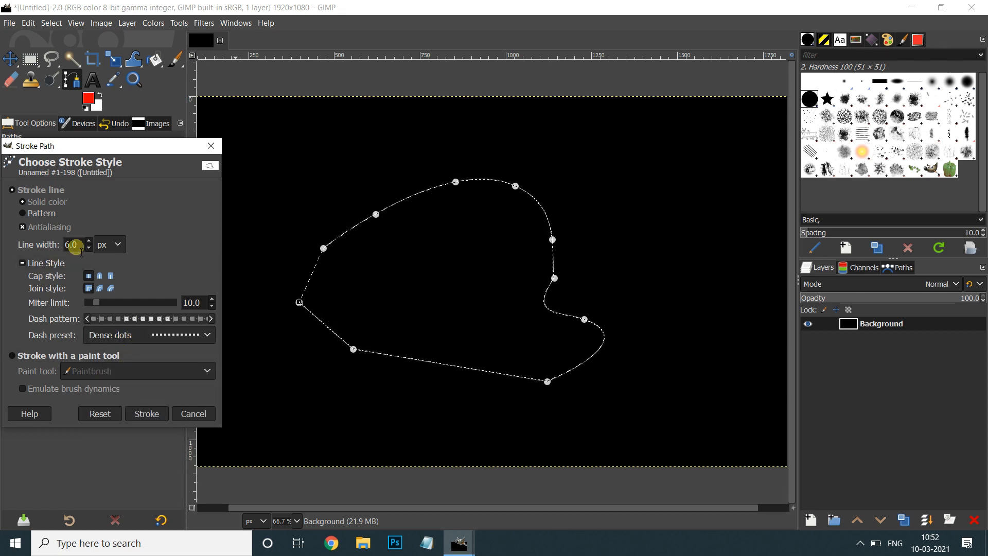
click(143, 415)
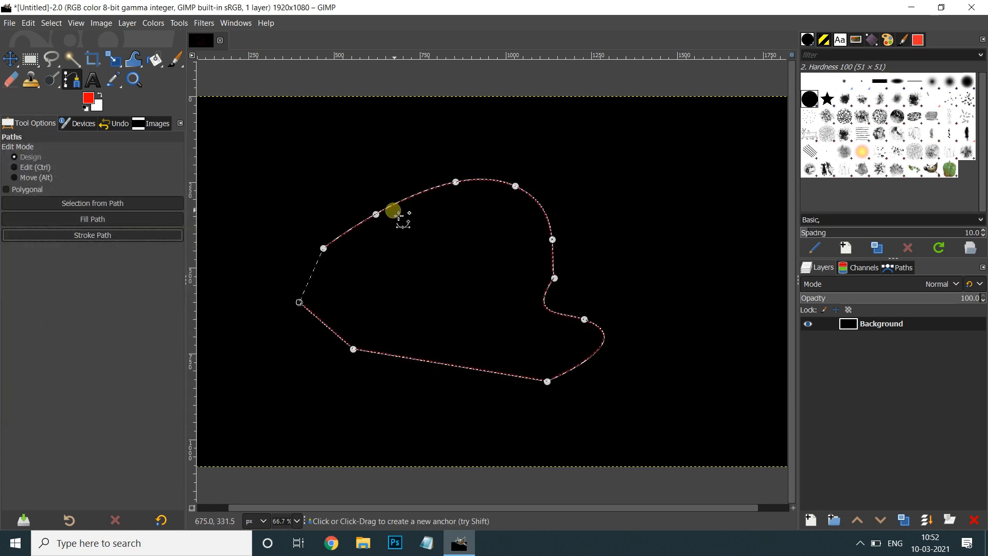
scroll(380, 232, up, 2)
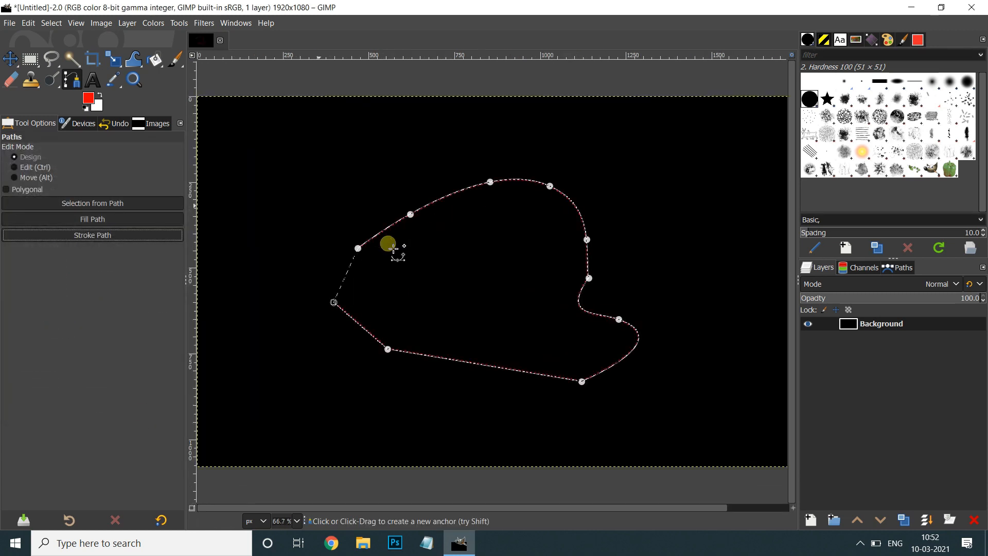
scroll(393, 249, up, 4)
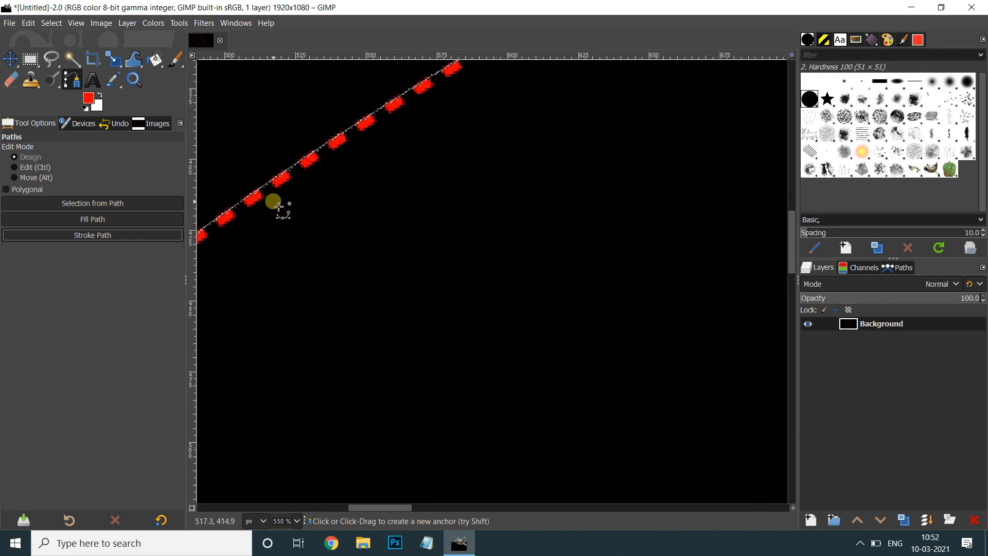
scroll(281, 206, down, 5)
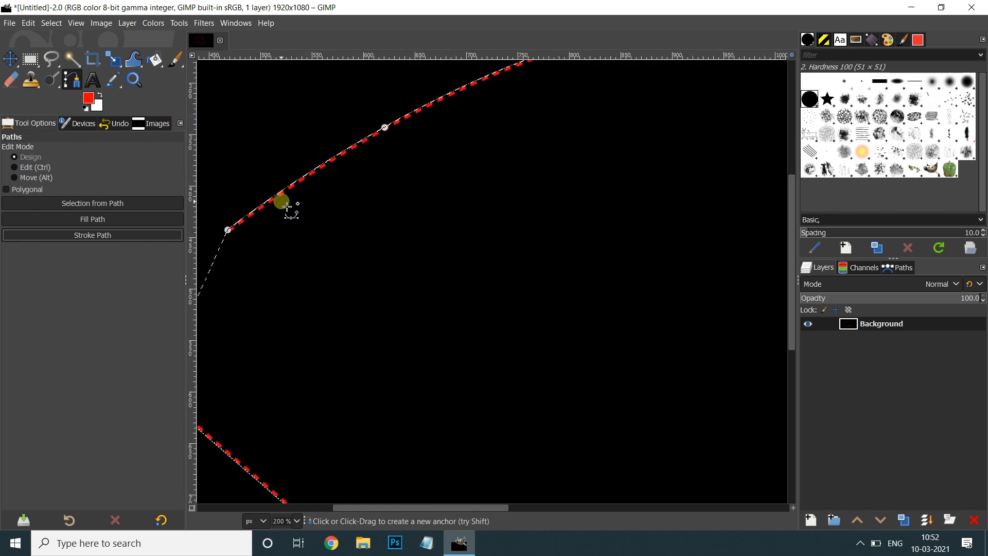
scroll(287, 206, down, 1)
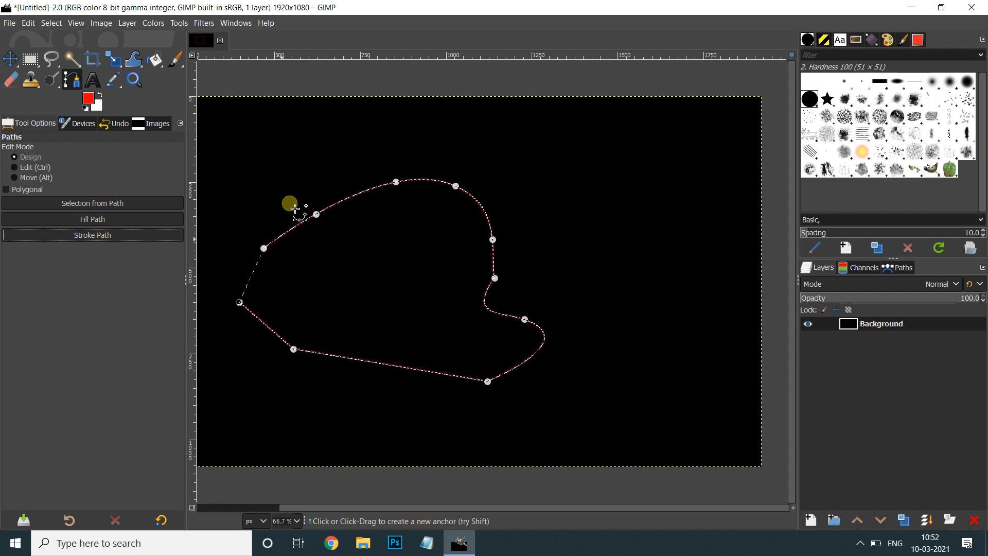
- Close the untitled image without saving its changes and open the prabhas picture from the desktop
click(221, 40)
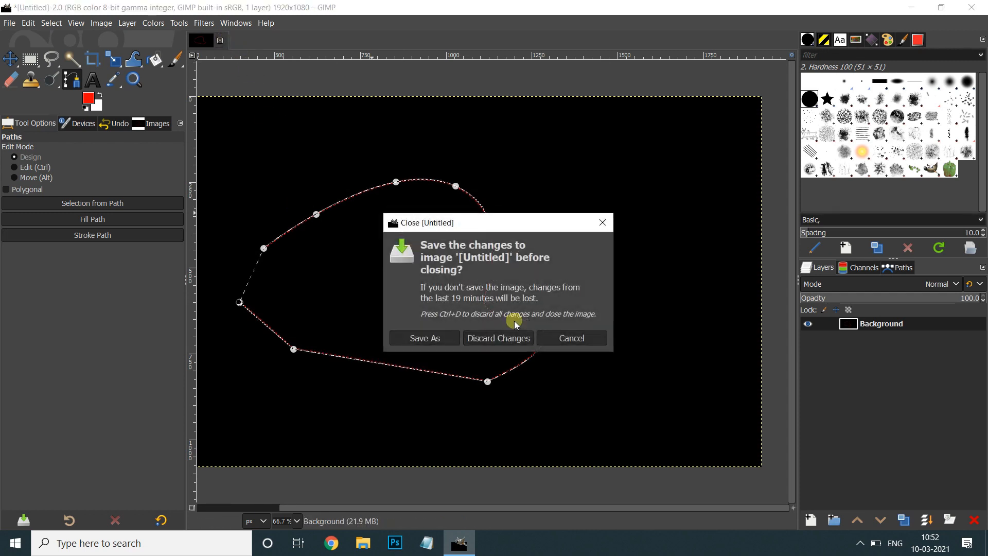
click(525, 335)
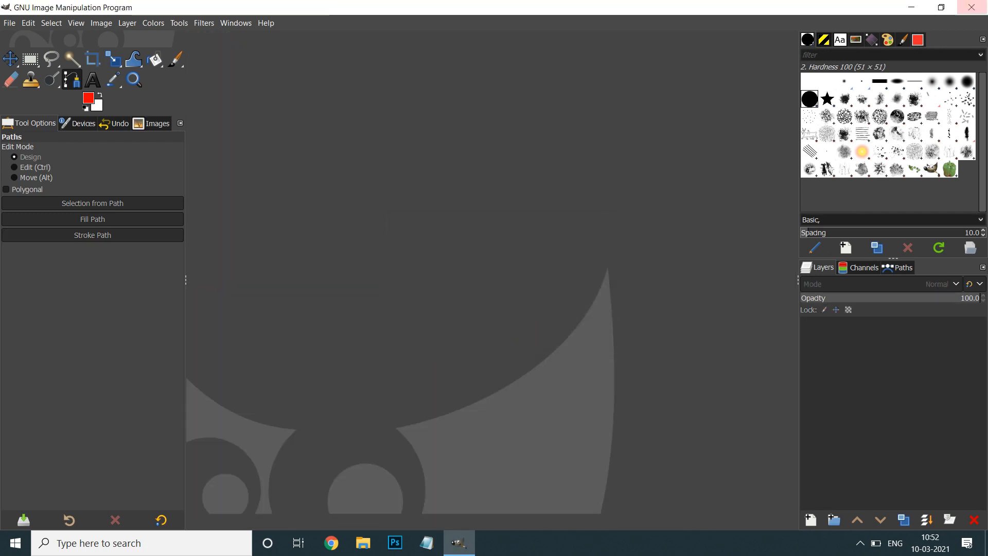
click(912, 7)
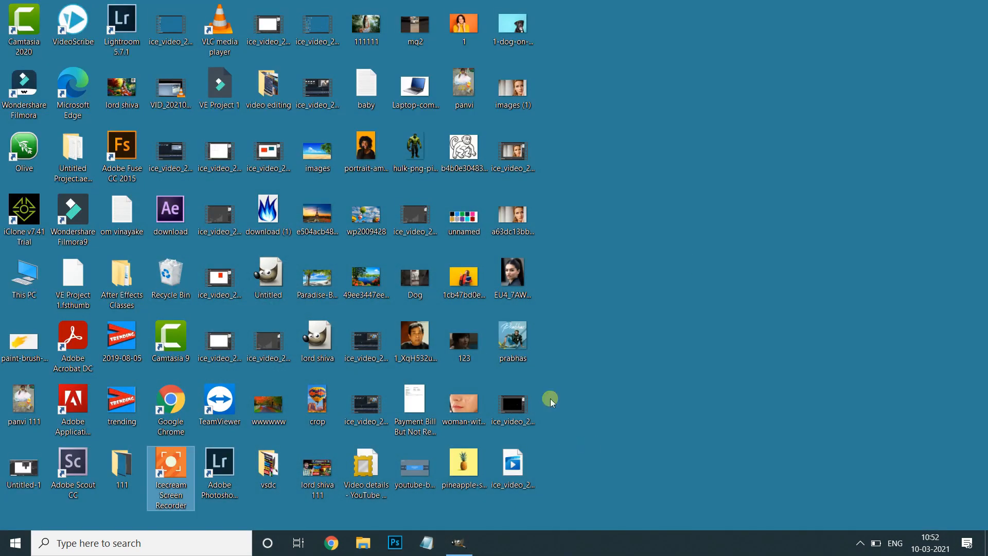
drag(512, 339, 468, 272)
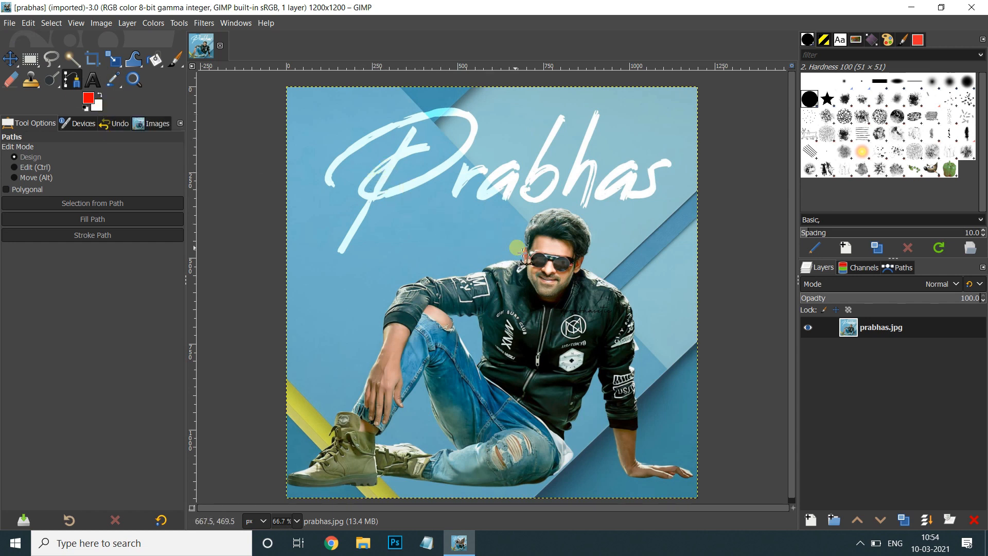
- Set the background color to a dark teal, about 076865
click(97, 106)
drag(66, 103, 85, 118)
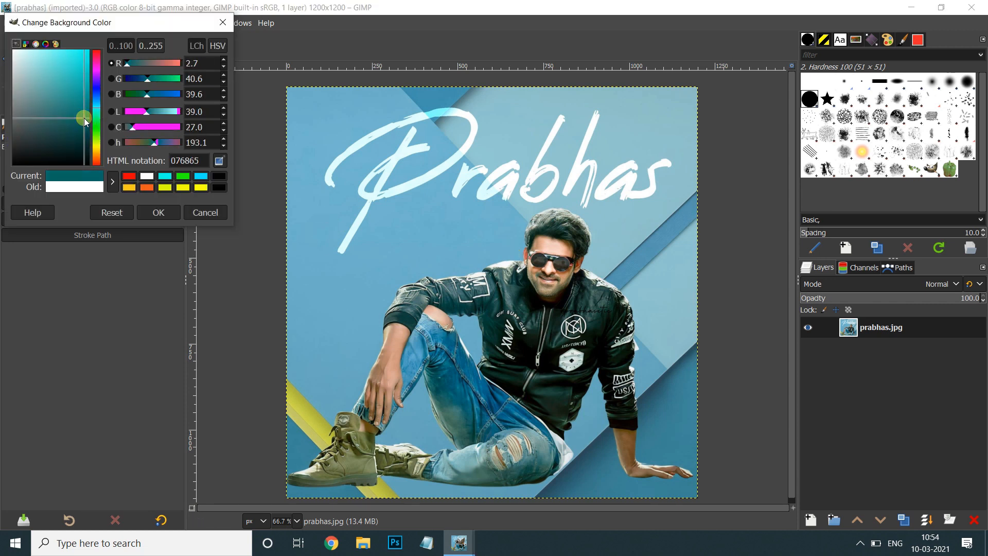
click(149, 213)
- Draw a loose path of straight segments around the seated man, running over his head and down around his hand and boots
click(331, 395)
click(355, 332)
click(416, 214)
click(482, 222)
click(546, 197)
click(595, 210)
click(641, 262)
click(685, 372)
click(702, 467)
click(530, 501)
click(285, 494)
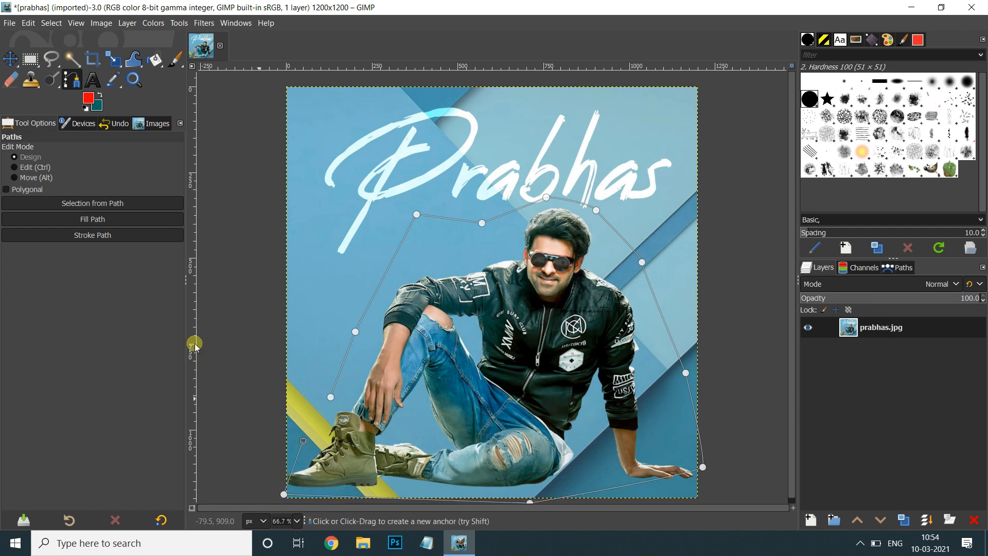
- Convert the path around the man to a selection, delete its contents, and undo back to the original picture
click(135, 204)
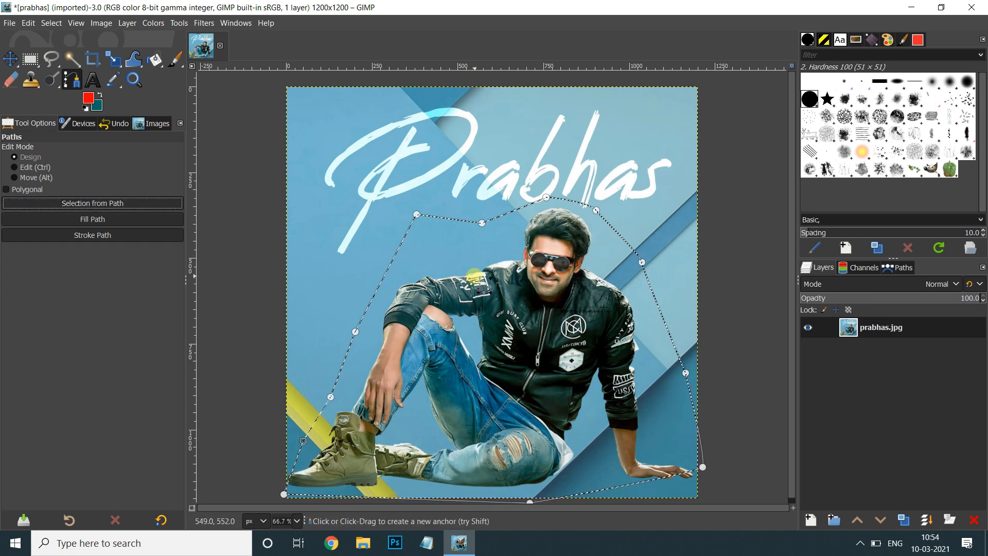
key(Delete)
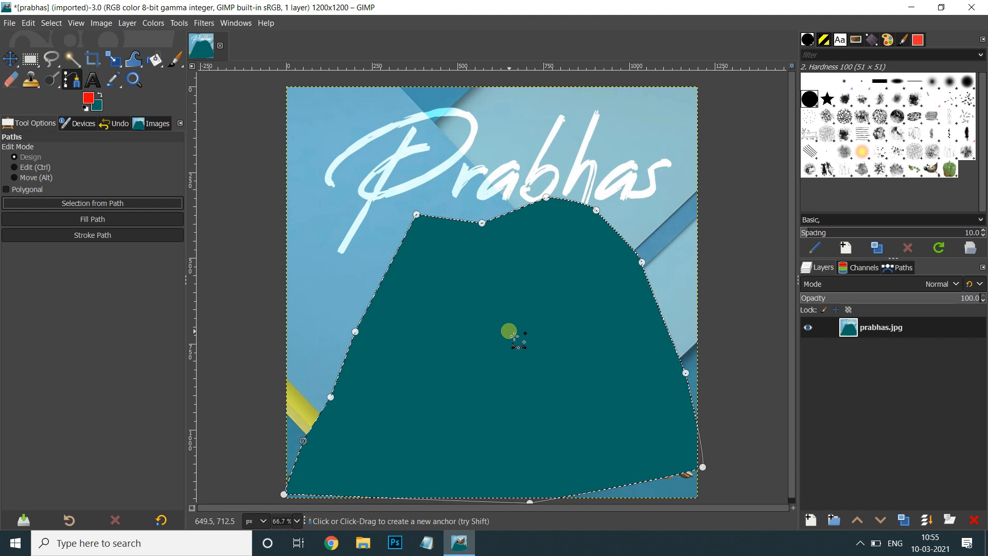
key(ctrl+z)
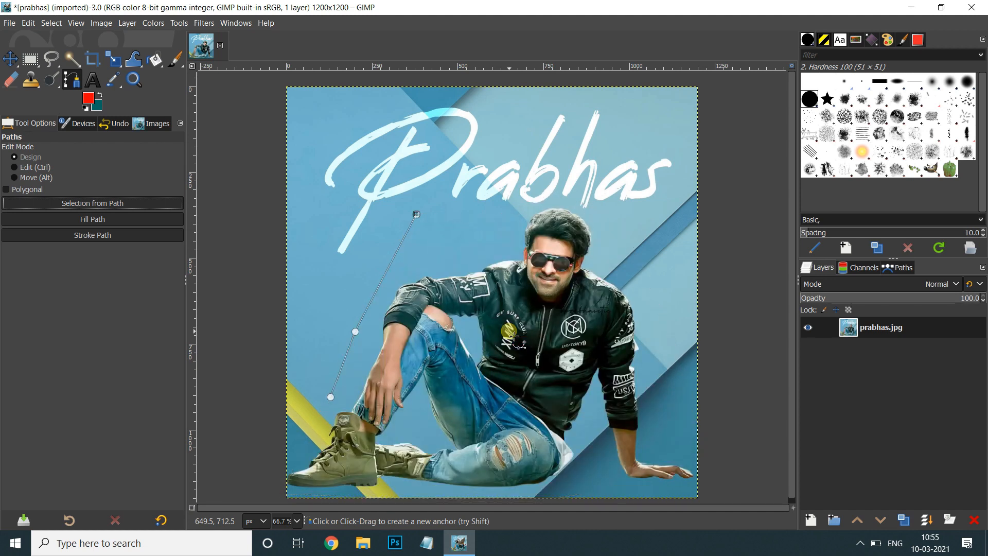
key(ctrl+z)
- Add an alpha channel to the prabhas.jpg layer
click(889, 338)
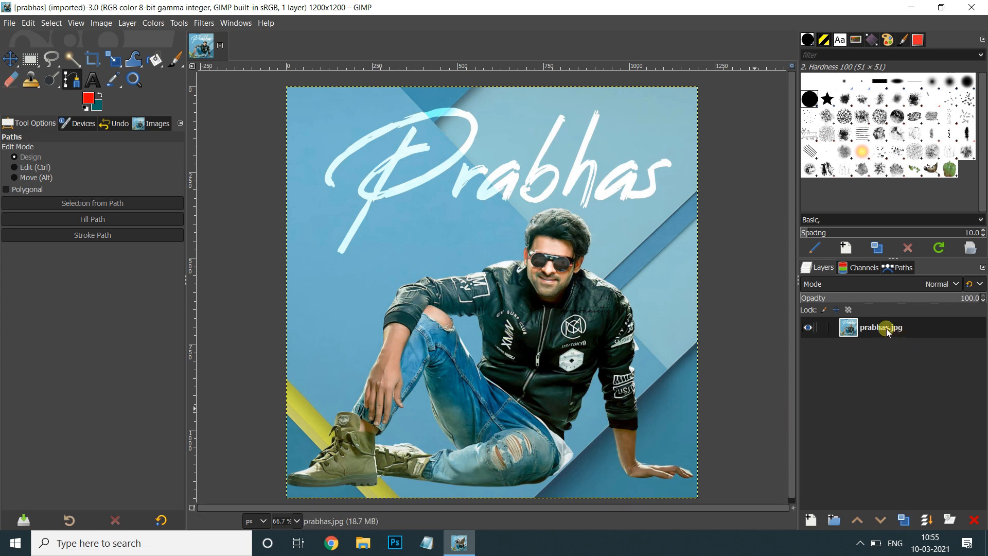
right_click(887, 332)
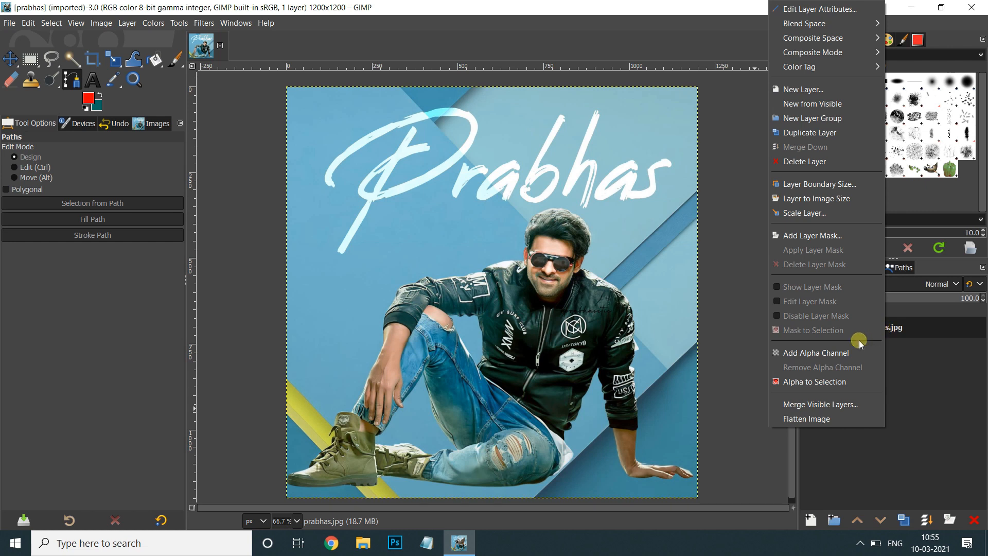
click(827, 355)
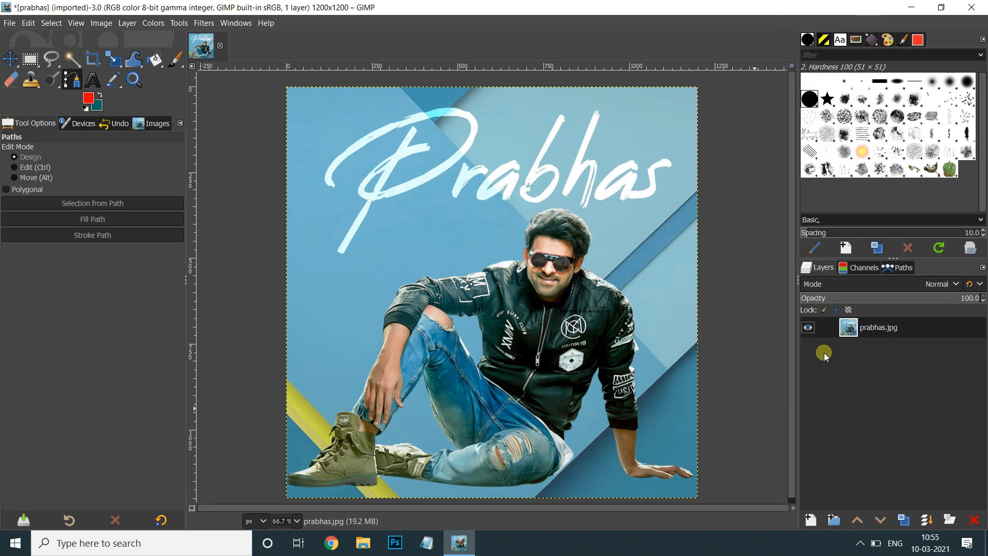
- Draw a new eight-anchor path of straight segments loosely surrounding the seated man
drag(451, 247, 595, 191)
click(666, 313)
click(693, 432)
click(600, 493)
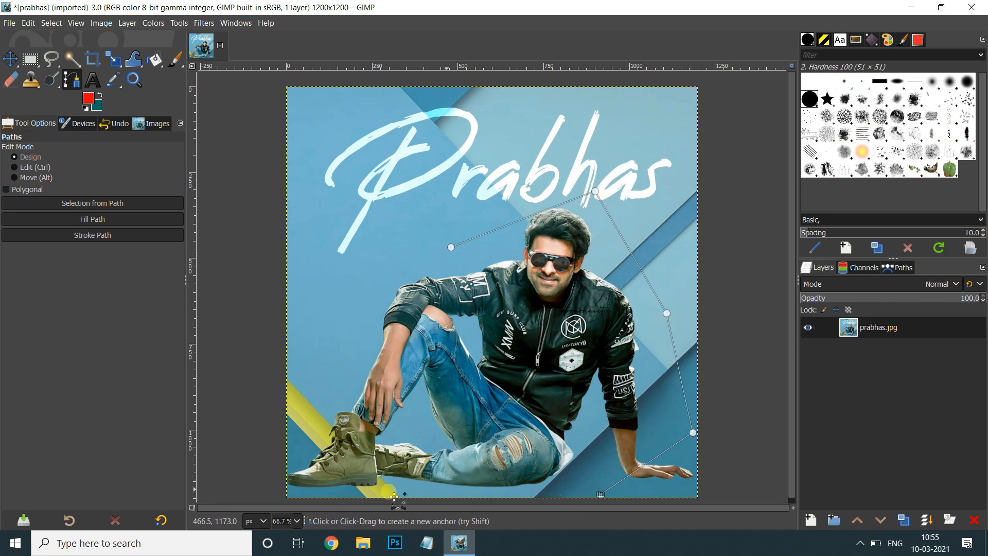
click(338, 491)
click(290, 403)
click(369, 280)
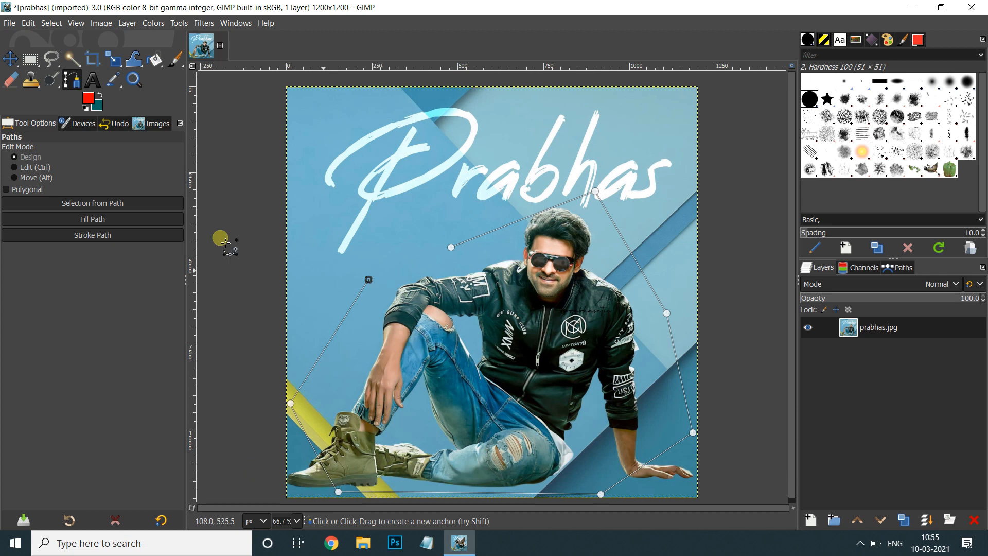
- Clear the area enclosed by the loose eight-anchor path to transparency through a selection, and undo back to the intact photo
click(106, 202)
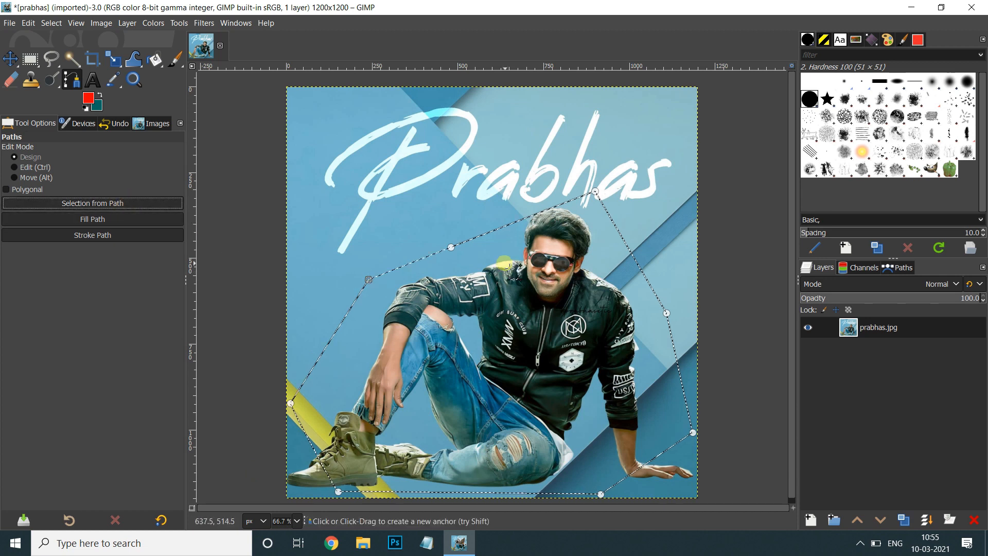
key(Delete)
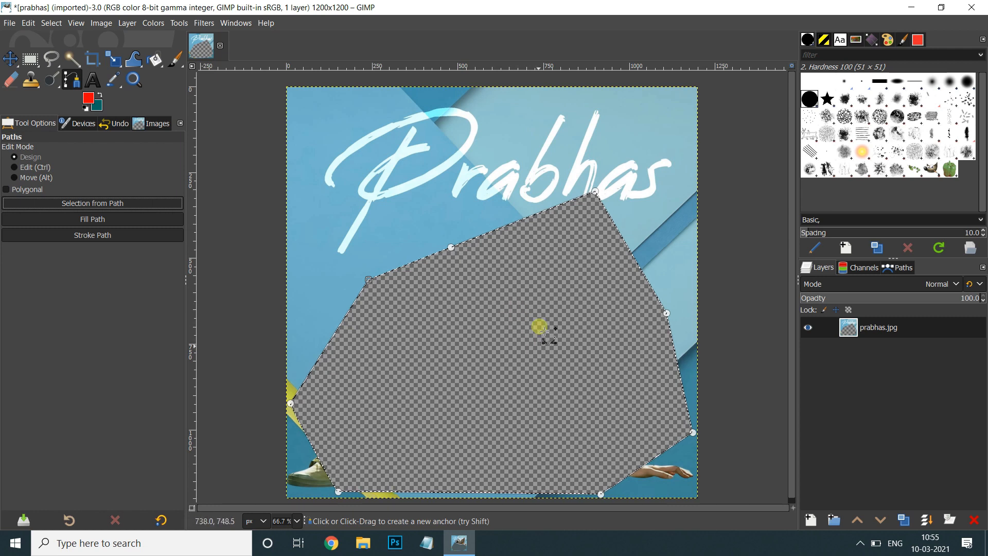
key(ctrl+z)
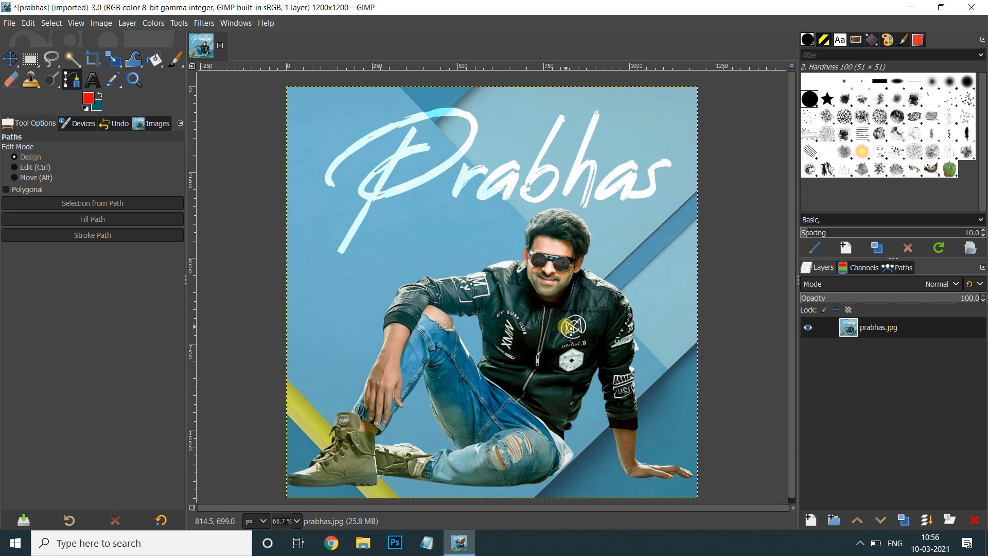
- Start a new path at the toe of the front boot and place close anchors up around the sole's tip onto the toe cap
scroll(570, 328, up, 3)
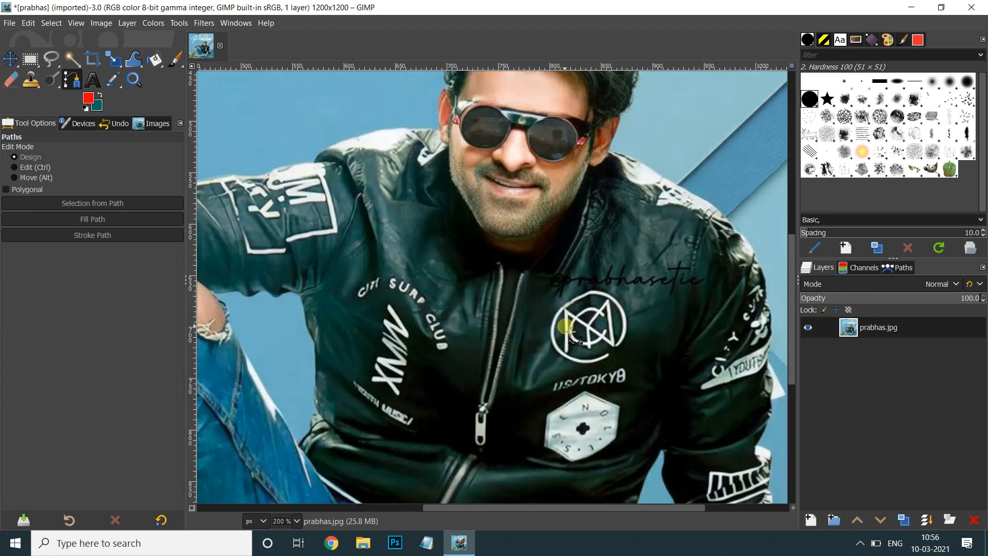
scroll(570, 330, up, 1)
drag(507, 388, 728, 225)
drag(610, 324, 443, 539)
drag(578, 419, 977, 73)
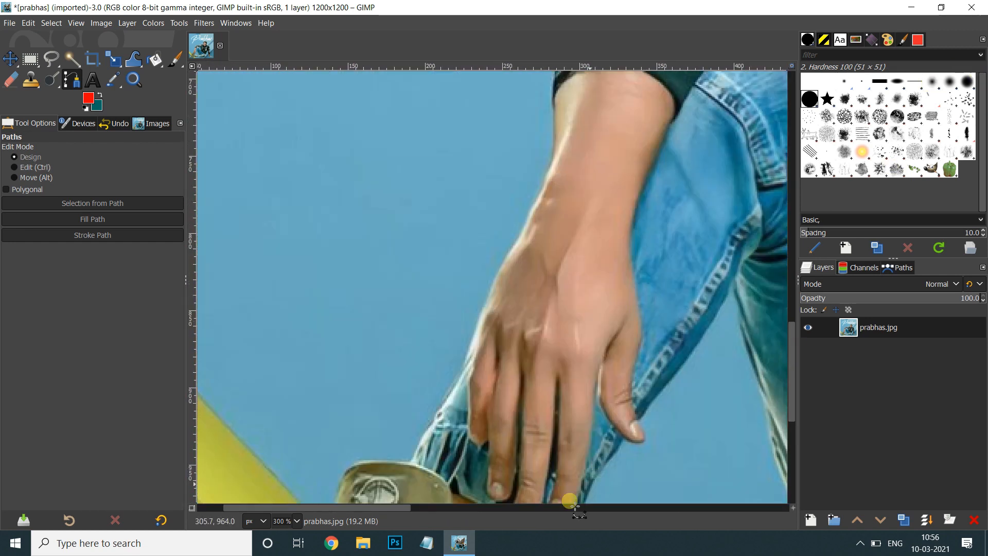
drag(398, 509, 379, 513)
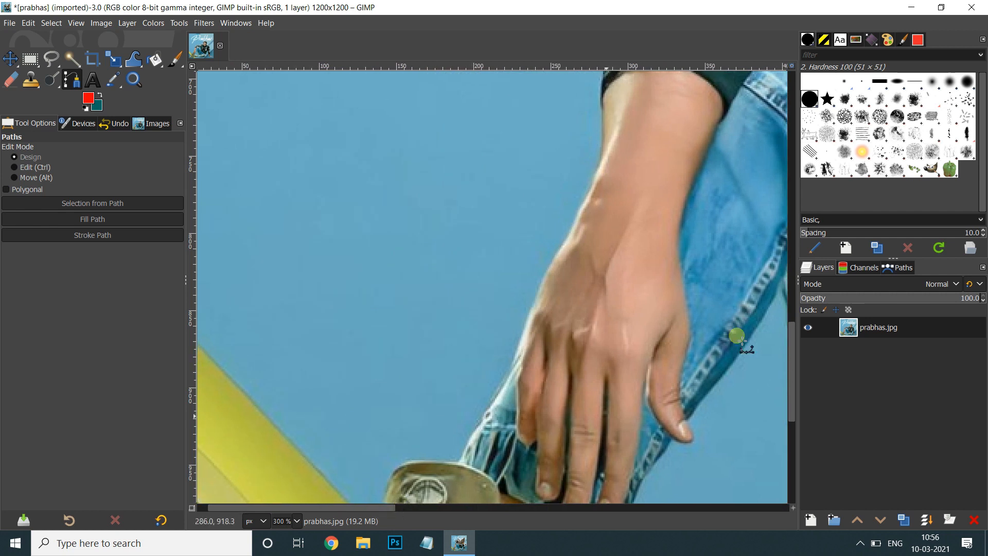
drag(793, 335, 788, 418)
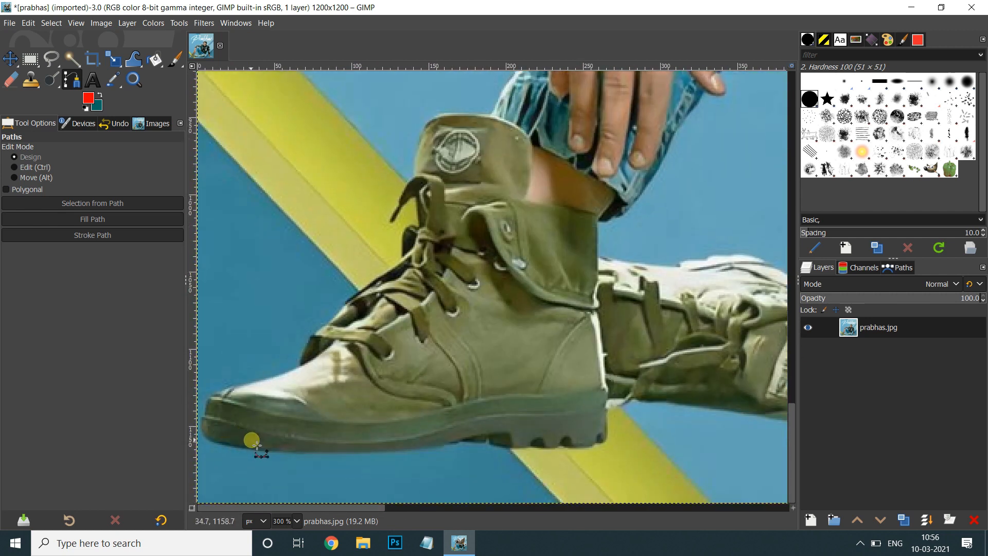
click(206, 432)
click(201, 418)
click(205, 409)
click(207, 396)
click(216, 391)
click(243, 382)
click(263, 373)
click(292, 369)
key(ctrl)
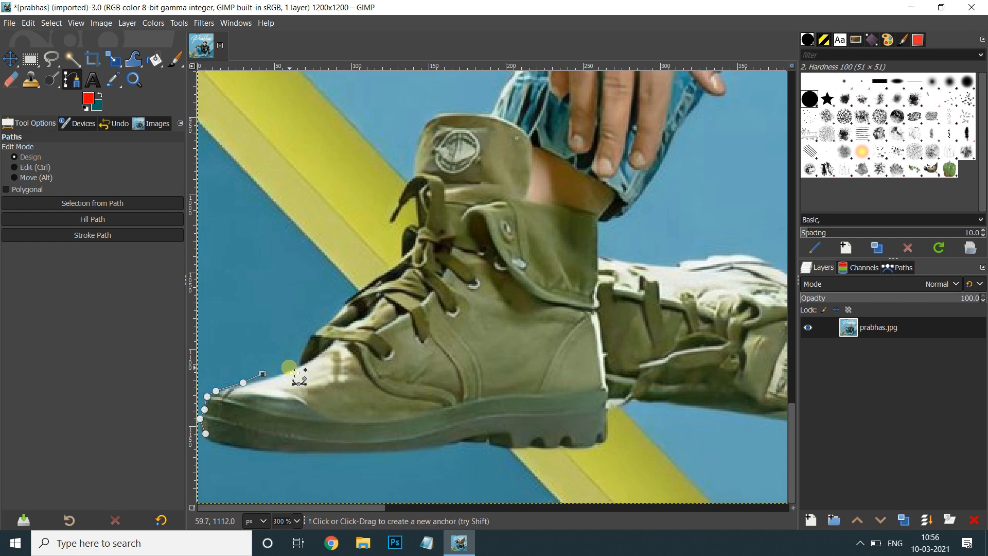
- Continue the path with six anchors along the boot's instep, around the dark gap and up the lowest lace
scroll(299, 369, up, 3)
scroll(291, 386, up, 1)
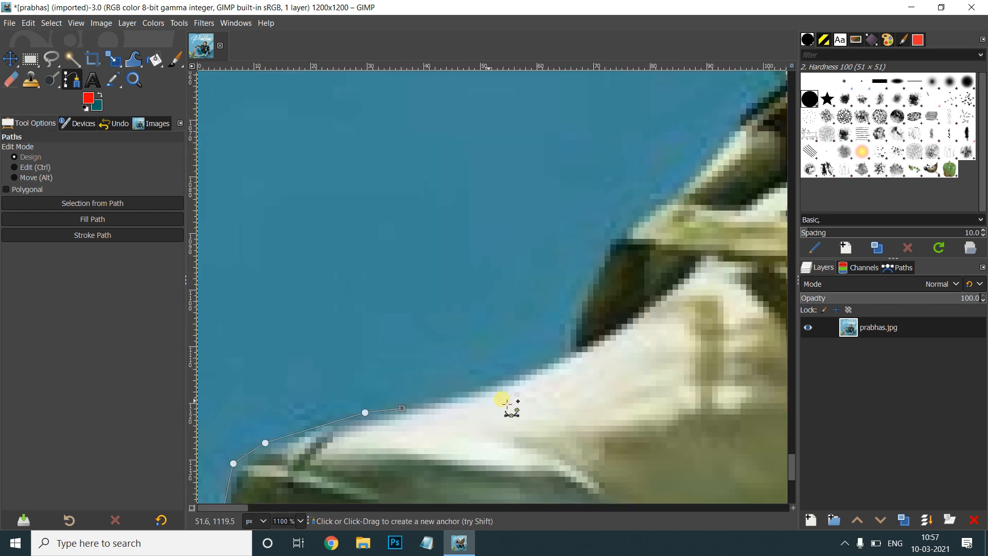
click(513, 381)
click(556, 364)
click(567, 346)
click(600, 270)
click(653, 212)
click(719, 149)
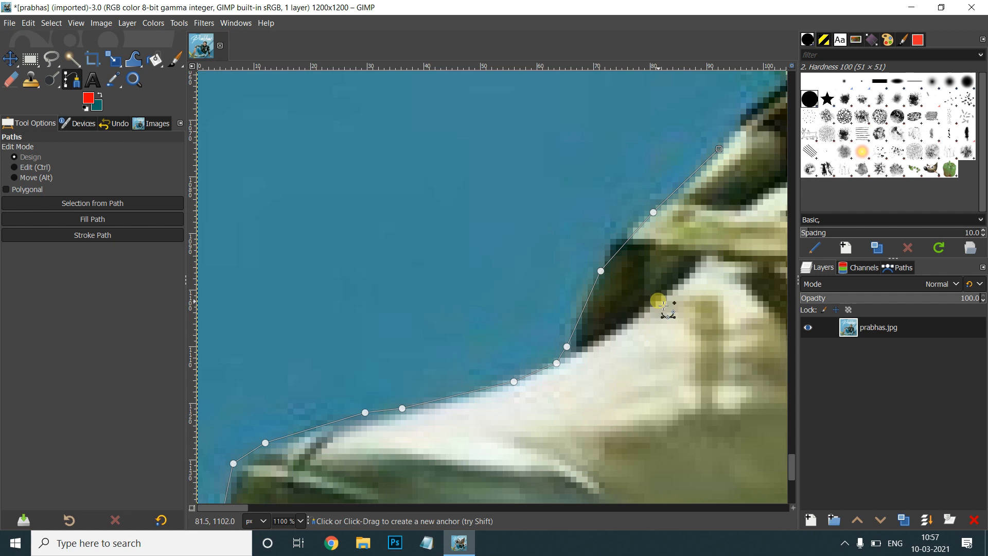
- Extend the path with closely spaced anchors along the outer edge of the boot's laces
scroll(591, 267, up, 3)
scroll(592, 268, right, 5)
click(528, 234)
click(613, 170)
click(615, 110)
drag(615, 110, 379, 512)
drag(462, 409, 526, 299)
click(492, 325)
click(515, 312)
click(535, 319)
- Trace the path around the upper lace loop to the base of the boot's tongue
click(526, 212)
click(491, 237)
click(435, 298)
click(462, 231)
click(486, 167)
click(528, 115)
- Curve the path around the corner of the boot's tongue and run it straight along the top edge to the jeans hem
drag(530, 156, 467, 438)
drag(546, 214, 625, 198)
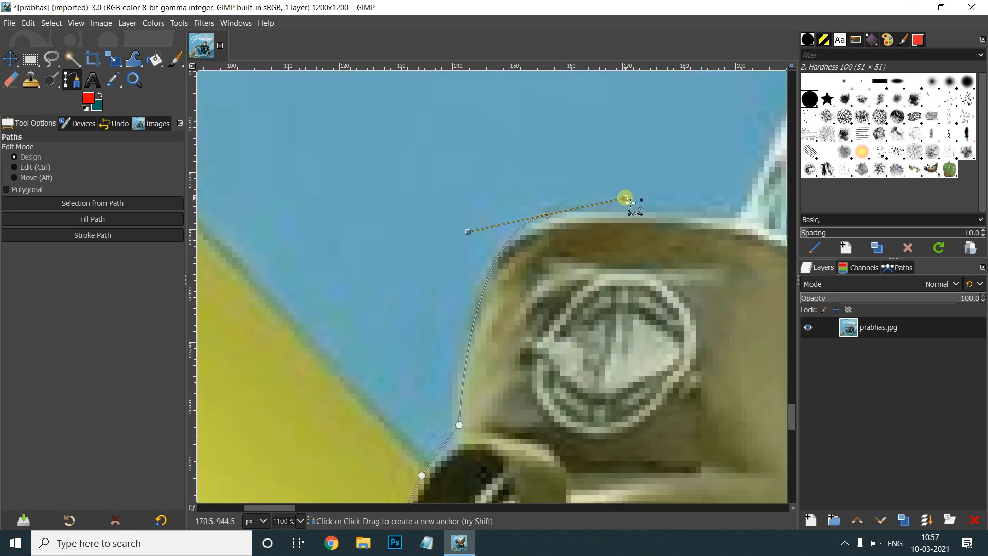
drag(630, 203, 632, 217)
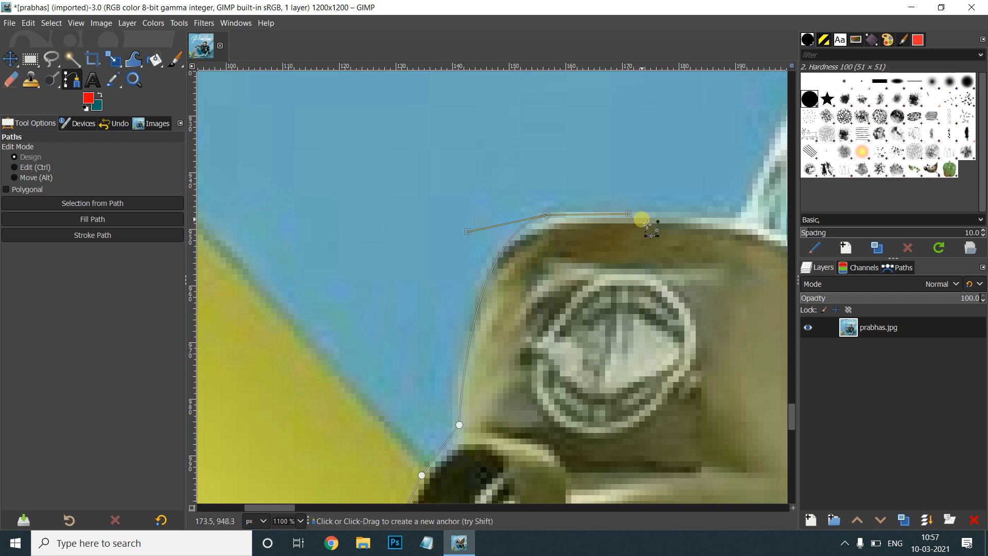
click(718, 216)
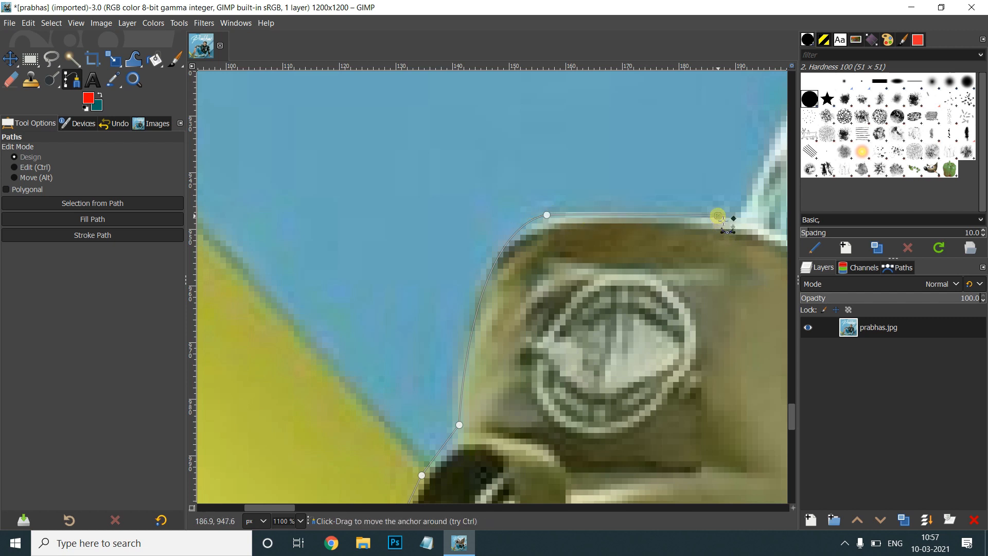
click(739, 210)
- Continue the path with anchors up the frayed jeans hem and along the denim edge to the hand
drag(736, 214, 489, 437)
click(551, 310)
click(569, 290)
click(611, 217)
drag(650, 128, 354, 396)
click(366, 402)
click(382, 362)
click(438, 198)
click(472, 115)
- Trace the path along the back of the hanging hand and up the wrist and forearm
drag(480, 114, 422, 372)
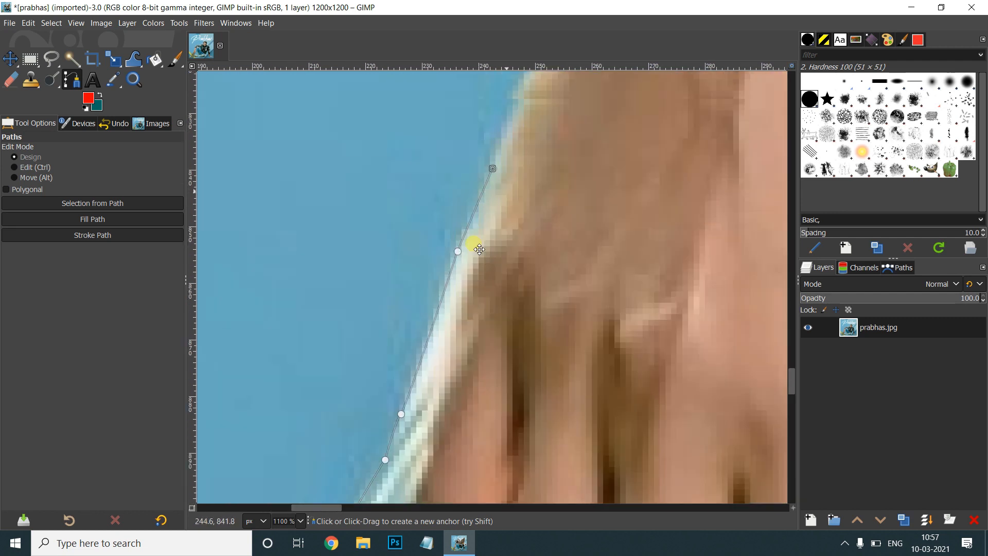
click(464, 256)
click(507, 176)
drag(540, 134, 355, 361)
click(379, 295)
drag(470, 141, 444, 463)
click(428, 417)
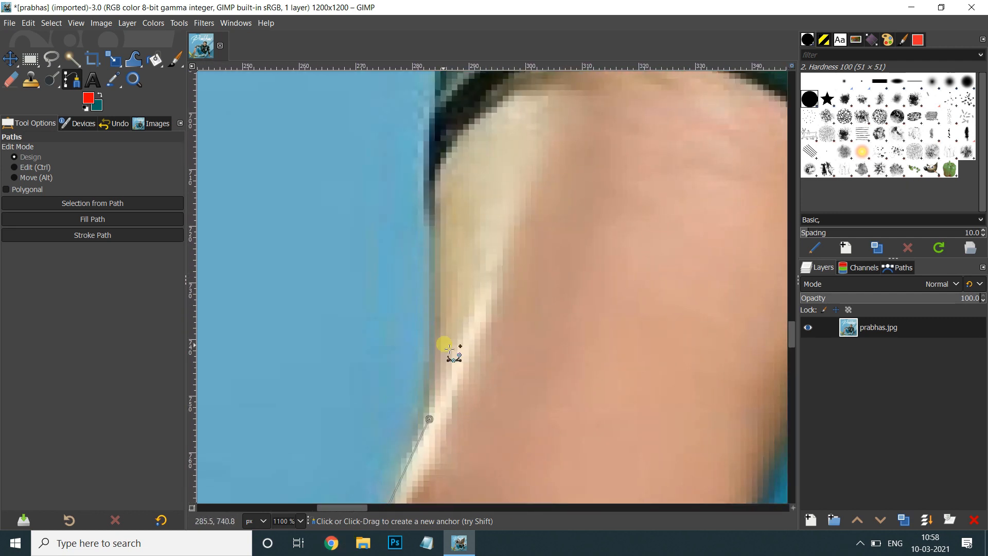
- Continue the path past the jacket cuff and up the outer edge of the bent sleeve
drag(439, 211, 377, 512)
click(397, 402)
click(419, 226)
mouse_move(483, 226)
mouse_down()
mouse_move(416, 369)
mouse_move(411, 483)
mouse_up()
click(433, 356)
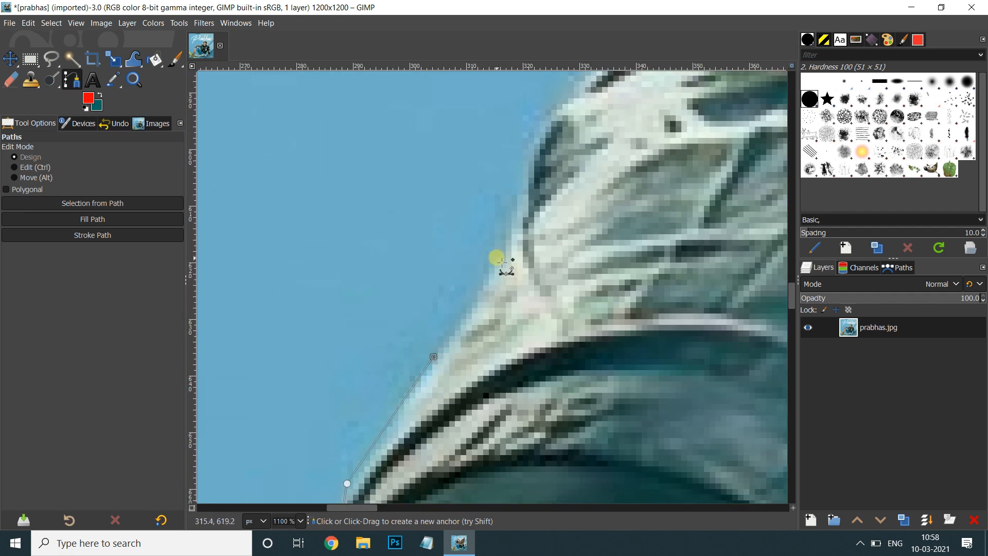
click(491, 270)
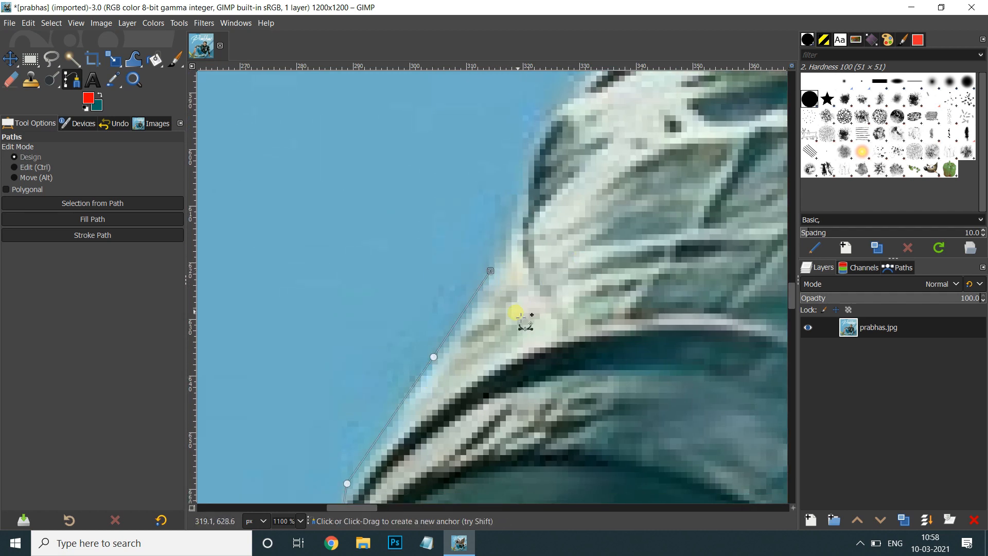
click(507, 237)
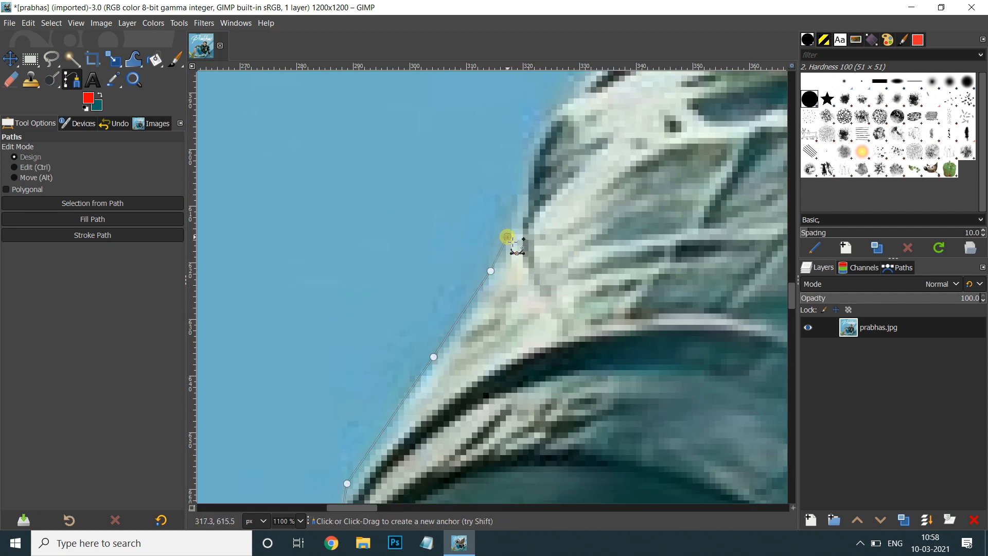
click(533, 147)
- Curve the path over the top of the bent sleeve and place anchors across its pointed fold
drag(578, 140, 450, 344)
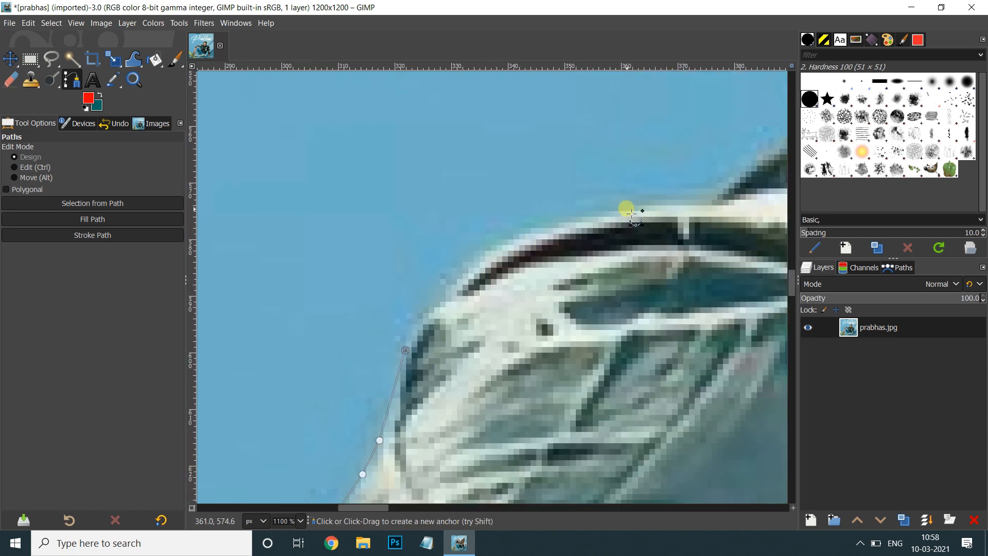
drag(629, 209, 357, 393)
click(382, 349)
click(430, 324)
click(482, 300)
click(530, 269)
click(601, 288)
click(646, 308)
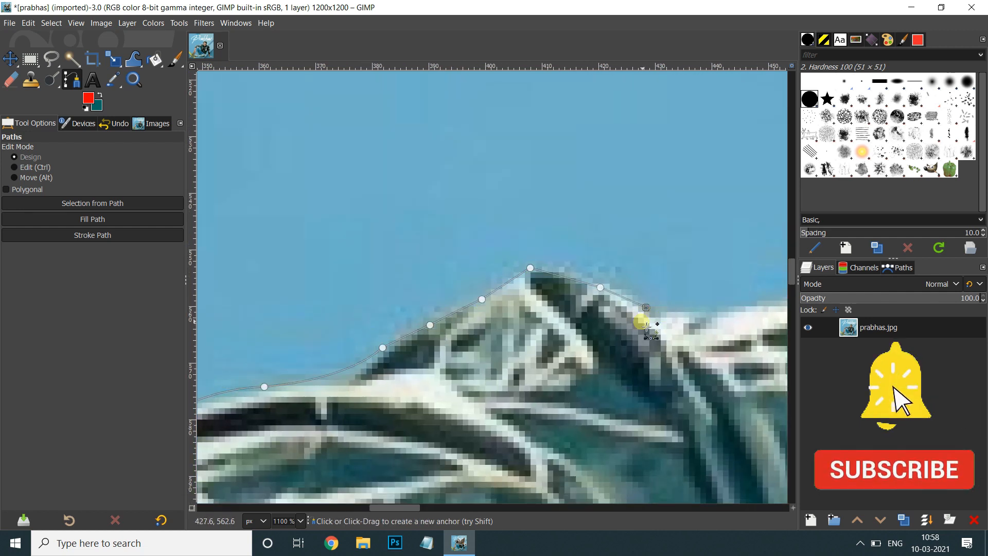
- Extend the path along the upper edge of the raised arm's sleeve towards the shoulder, redoing the first misplaced anchor
drag(647, 321, 306, 332)
scroll(348, 319, down, 3)
click(498, 298)
key(ctrl+z)
click(403, 318)
click(411, 319)
click(499, 303)
click(525, 302)
click(547, 301)
click(567, 301)
click(598, 294)
click(646, 281)
click(682, 276)
click(694, 252)
- Continue the path over the shoulder above the raised knee and up beside the neck to the head
drag(694, 253, 292, 369)
drag(485, 322, 535, 328)
click(528, 315)
click(528, 293)
drag(547, 242, 364, 403)
click(537, 225)
- Trace the path over the top of the hair with a curved anchor followed by closely spaced ones
drag(446, 202, 474, 192)
click(508, 176)
click(547, 168)
click(584, 171)
click(604, 172)
click(634, 182)
click(652, 199)
click(677, 207)
click(703, 224)
- Run the path down the other side of the hair and past the ear to the jacket collar
click(722, 243)
click(748, 277)
click(766, 316)
click(764, 385)
click(752, 407)
click(745, 434)
click(734, 449)
click(727, 457)
drag(727, 457, 529, 129)
click(524, 157)
click(513, 178)
click(507, 200)
- Place anchors along the sloping shoulder seam from the collar over the white jacket print
drag(579, 313, 459, 230)
click(447, 138)
click(470, 154)
click(520, 181)
click(544, 193)
click(574, 213)
click(596, 231)
click(623, 255)
click(648, 286)
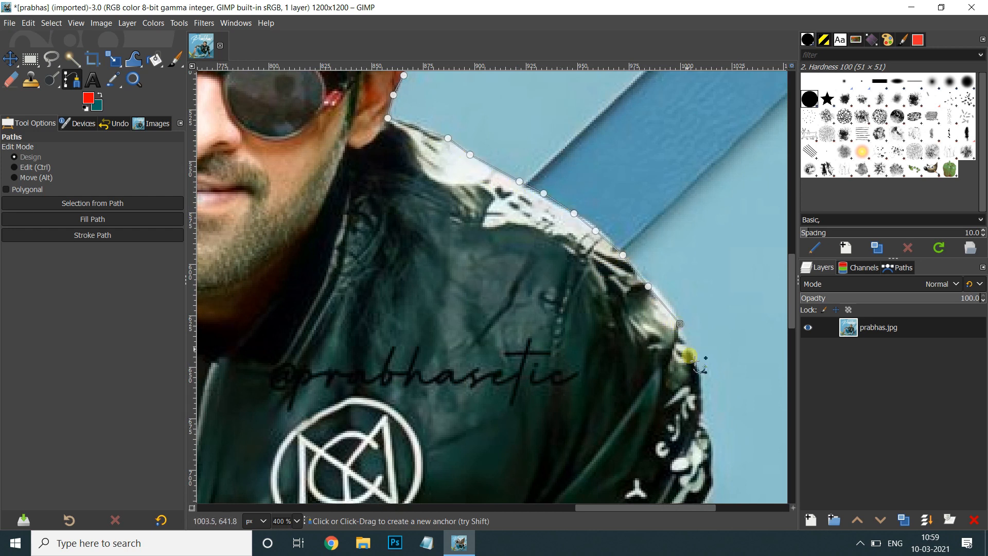
- Round the path over the outer shoulder and onto the top of the supporting arm's sleeve
drag(648, 286, 652, 287)
click(676, 315)
click(674, 333)
click(689, 353)
click(698, 375)
click(702, 427)
- Trace the path down the supporting arm's sleeve past the CITY lettering and the end of the light band
drag(684, 426, 563, 226)
click(588, 244)
click(593, 271)
click(589, 299)
click(580, 322)
click(580, 342)
click(583, 357)
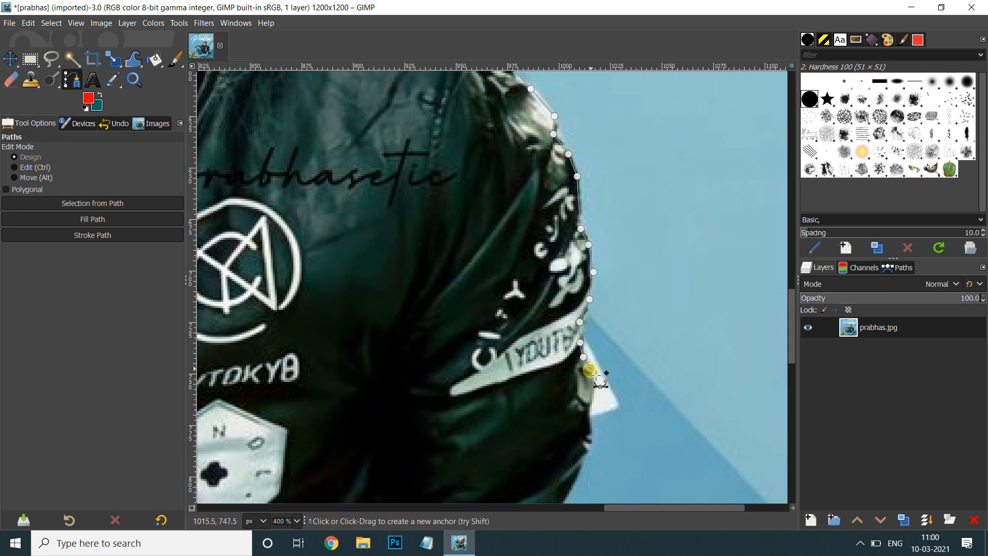
- Continue the path down the outer edge of the supporting arm's lower sleeve beside the white print
drag(583, 465, 542, 190)
click(555, 289)
click(563, 377)
click(563, 413)
click(560, 449)
- Place anchors down the gathered end of the supporting arm's sleeve to the bottom of the dark cuff
drag(563, 427, 508, 132)
click(516, 173)
click(521, 181)
click(518, 203)
click(525, 235)
click(524, 263)
click(528, 293)
click(528, 326)
click(527, 351)
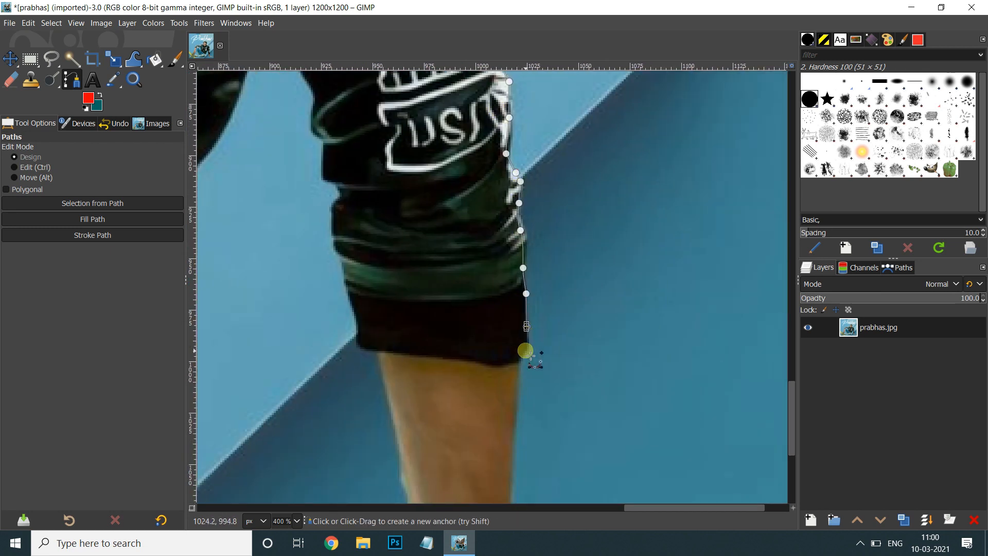
- Continue the path from the dark cuff down the outer edge of the supporting forearm to the wrist
click(522, 359)
scroll(372, 331, down, 4)
drag(563, 346, 605, 345)
key(ctrl+z)
click(545, 163)
click(541, 238)
key(ctrl+z)
click(543, 169)
click(534, 276)
click(536, 314)
- Trace the path over the back of the supporting hand and along the top of the fingers to the fingertips
drag(587, 356, 655, 375)
click(662, 363)
drag(716, 364, 357, 293)
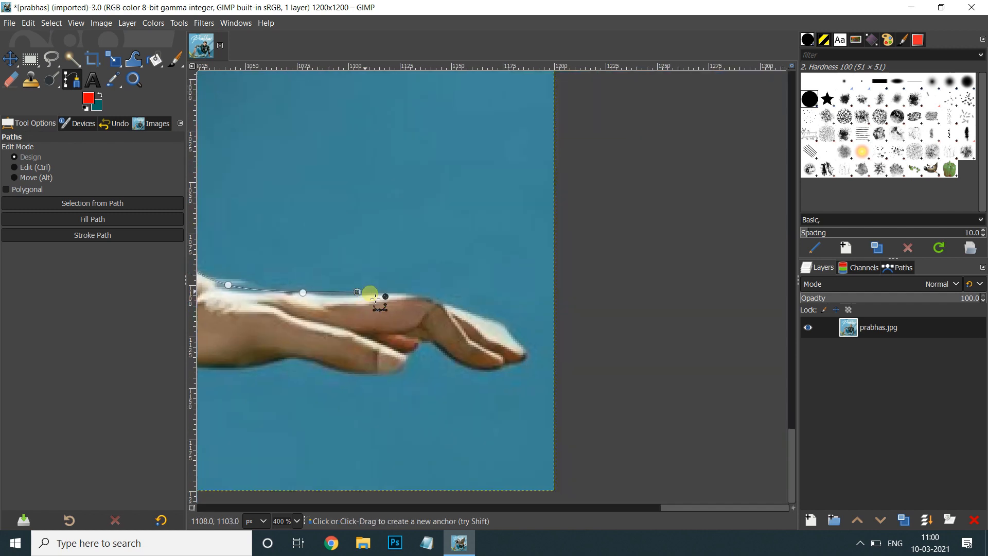
click(314, 293)
click(331, 296)
click(408, 294)
click(437, 303)
click(457, 307)
click(488, 318)
click(508, 328)
click(527, 350)
- Bring the path back under the supporting hand's fingertips and around the thumb to the palm
click(517, 360)
click(415, 349)
click(402, 366)
click(349, 375)
click(296, 355)
click(278, 355)
click(254, 368)
- Trace the path around the heel of the supporting hand and up the inner edge of the forearm
drag(245, 364, 709, 364)
click(685, 366)
click(625, 363)
click(596, 331)
click(567, 272)
click(549, 175)
- Continue the path around the inner corner of the dark cuff and up the gathered inner edge of the sleeve
drag(551, 193, 532, 418)
click(508, 292)
click(487, 292)
click(478, 240)
click(470, 203)
click(459, 168)
click(461, 147)
click(460, 126)
click(452, 90)
- Carry the path up the rest of the inner sleeve, around the armpit and onto the jacket's side
drag(465, 113, 521, 307)
click(496, 271)
click(496, 252)
click(503, 233)
click(485, 211)
click(475, 172)
click(474, 132)
click(460, 146)
click(450, 171)
click(435, 199)
- Place anchors down the jacket's side and in along its lower edge to the rounded hem
drag(378, 307, 342, 315)
click(357, 390)
drag(358, 390, 373, 364)
click(360, 387)
click(358, 412)
click(349, 430)
click(335, 446)
click(320, 449)
click(307, 452)
- Curve the path around the jacket's rounded hem and down to the start of the white shirt
drag(316, 479, 364, 280)
drag(320, 308, 252, 304)
drag(386, 308, 320, 368)
key(ctrl+z)
drag(253, 305, 318, 369)
click(325, 374)
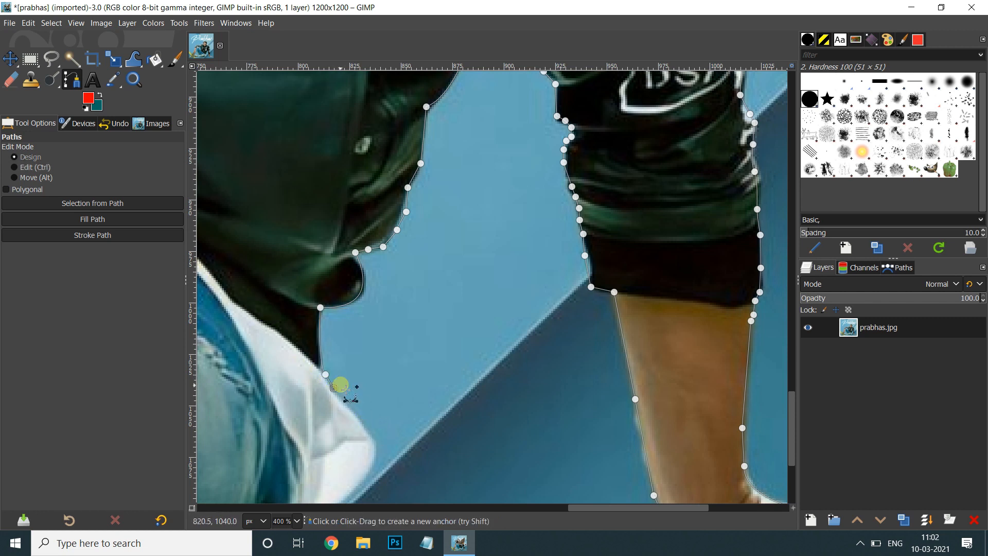
- Trace the path around the white shirt tail and under the seat of the jeans
drag(364, 475, 327, 501)
drag(327, 501, 411, 302)
key(ctrl+z)
drag(498, 218, 361, 336)
key(ctrl+z)
click(351, 337)
click(346, 344)
click(336, 344)
click(326, 353)
click(310, 368)
click(293, 383)
- Continue the path along the underside of the folded leg's jeans
mouse_move(238, 393)
mouse_down()
mouse_move(640, 277)
mouse_move(500, 286)
mouse_move(484, 264)
mouse_move(542, 293)
mouse_up()
click(498, 294)
drag(340, 312, 680, 348)
click(553, 322)
click(468, 316)
click(354, 304)
click(219, 284)
- Trace the path under the folded leg's lower jeans and shoe, and down the front boot's heel
drag(219, 284, 613, 332)
click(522, 322)
click(480, 313)
click(390, 299)
click(347, 295)
click(316, 292)
click(315, 316)
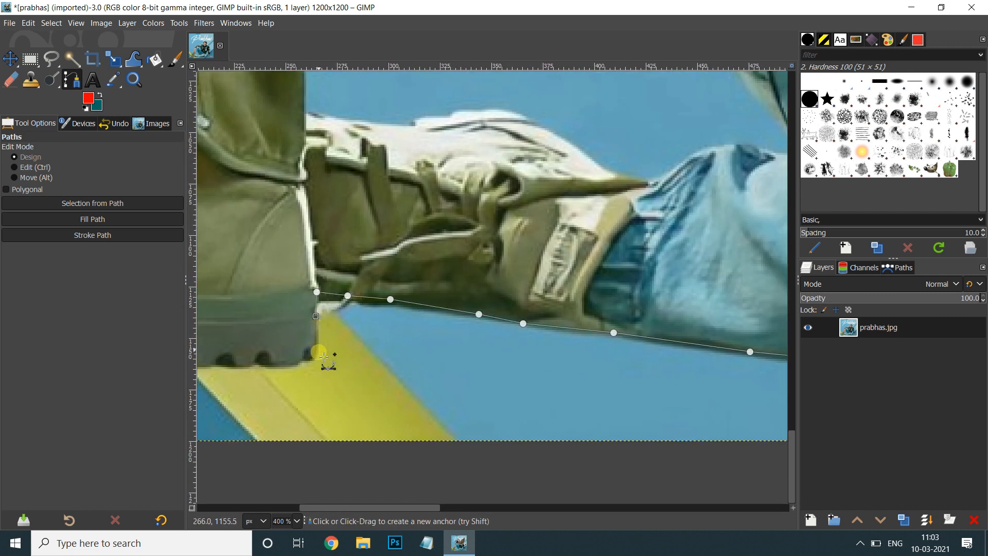
click(318, 352)
- Trace the front boot's sole and finish the outline with a curved segment meeting the toe
drag(308, 359, 661, 344)
click(578, 349)
click(556, 349)
click(519, 346)
click(493, 344)
click(470, 344)
drag(446, 323, 669, 324)
mouse_move(371, 344)
mouse_down()
mouse_move(318, 304)
mouse_move(257, 310)
mouse_move(363, 341)
mouse_up()
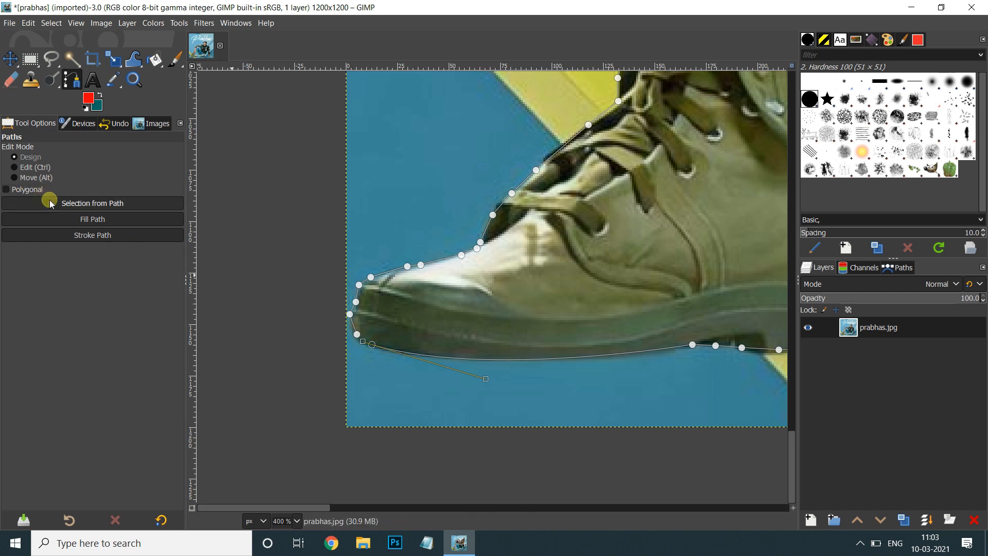
- Convert the finished outline path to a selection and invert it to target the background
click(107, 203)
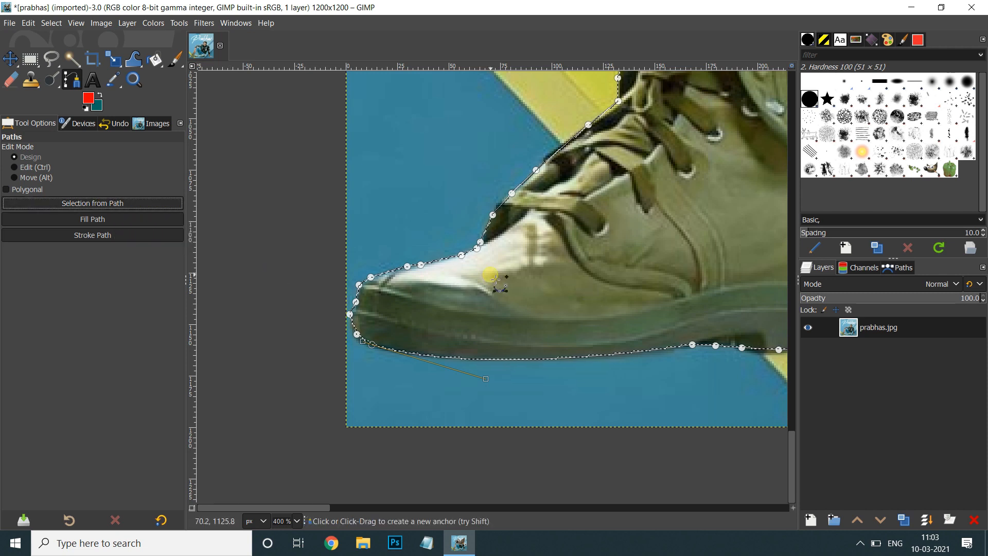
key(shift+ctrl+j)
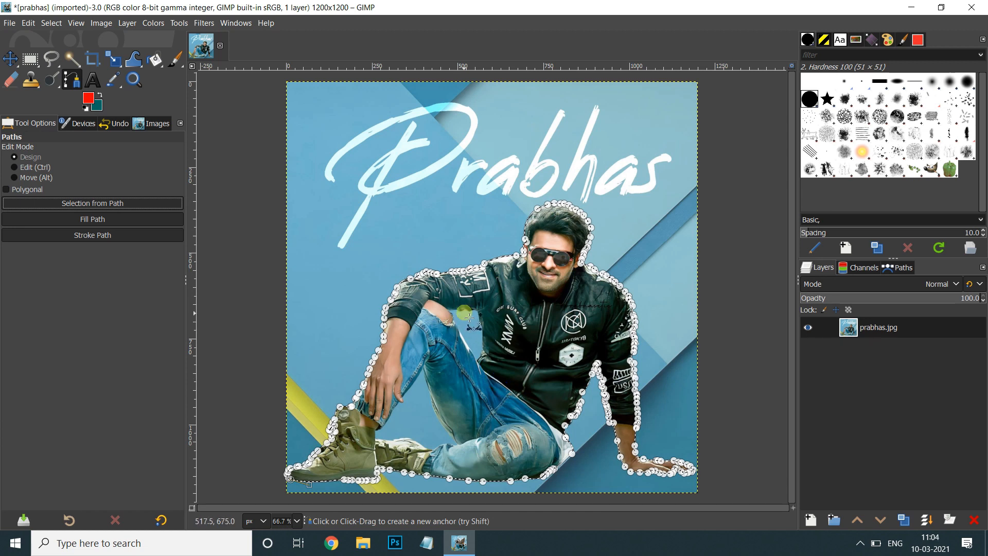
click(52, 23)
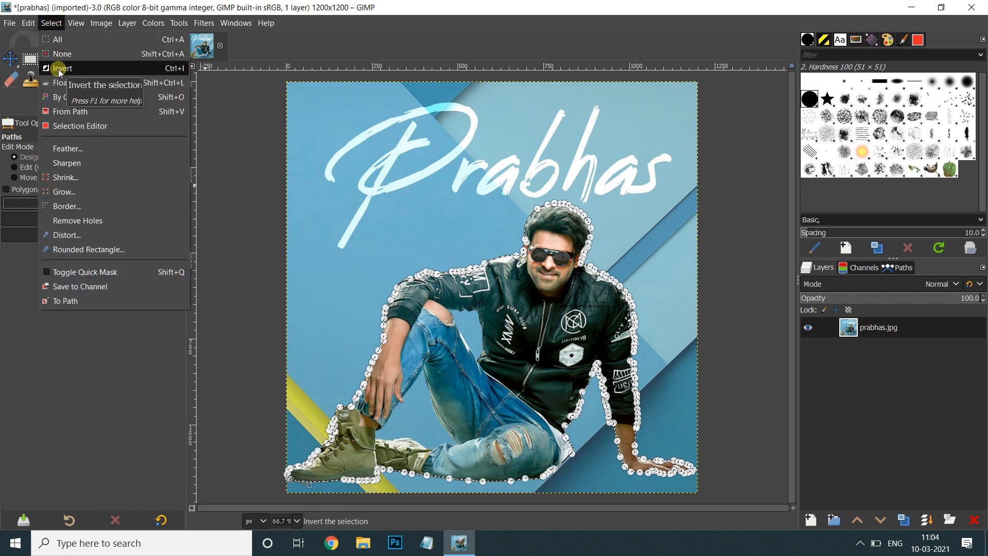
click(60, 69)
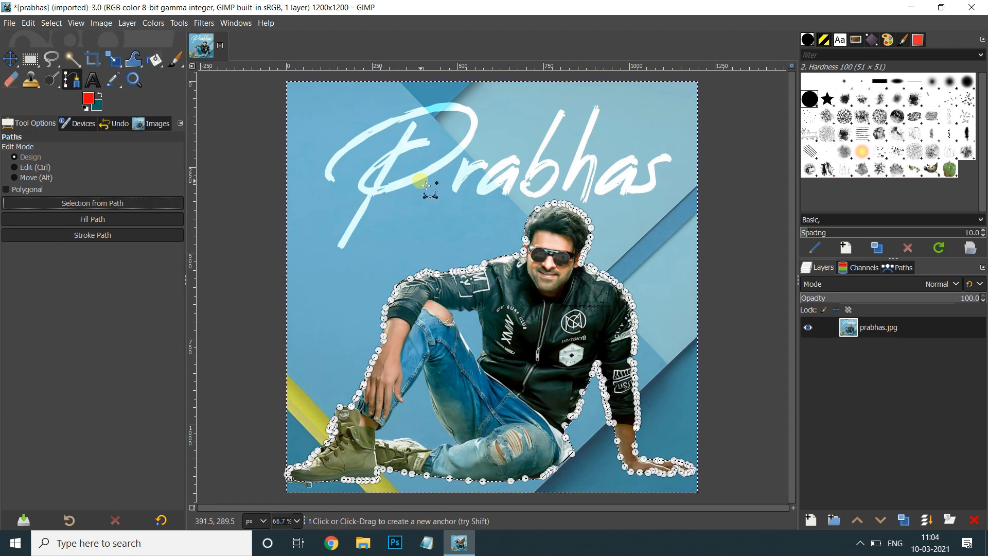
- Delete the selected background around the man and clear the selection
key(Delete)
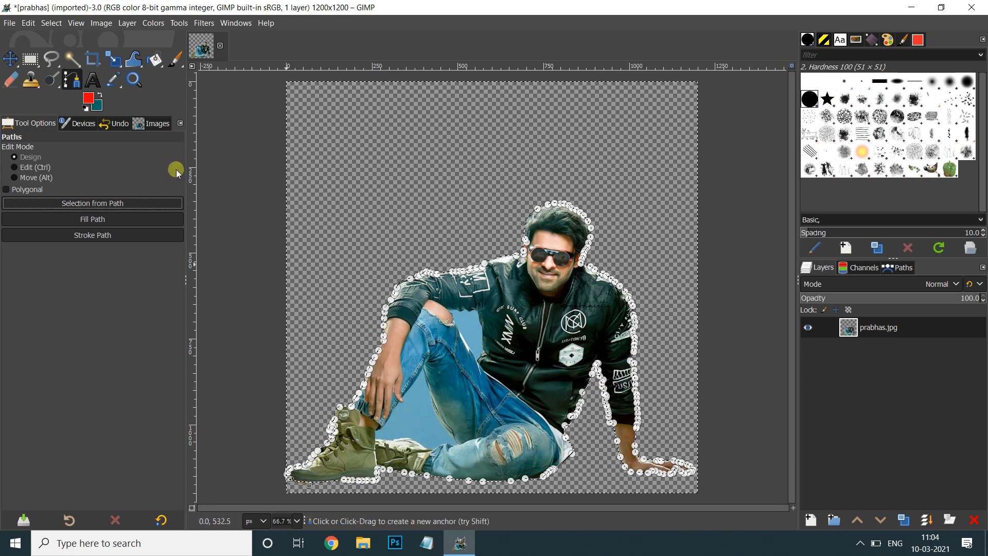
click(52, 24)
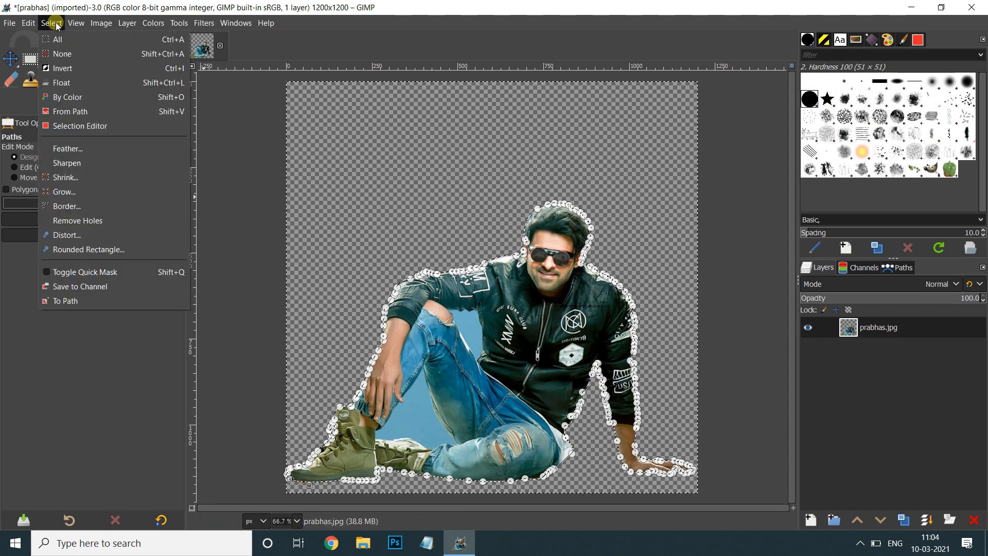
click(66, 55)
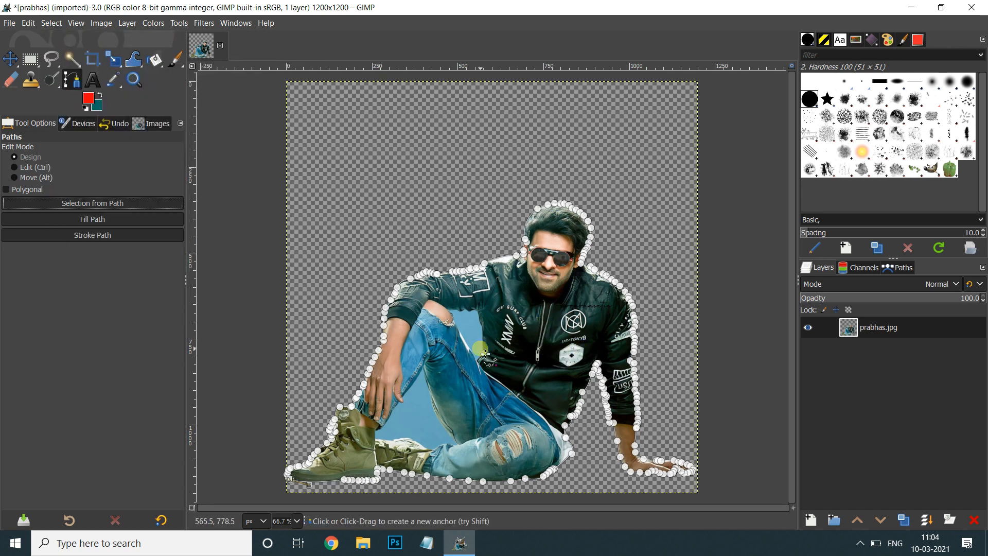
- Start a new path at the bare knee, tracing the blue gap's edge under the sleeve and down the jacket
scroll(502, 354, up, 2)
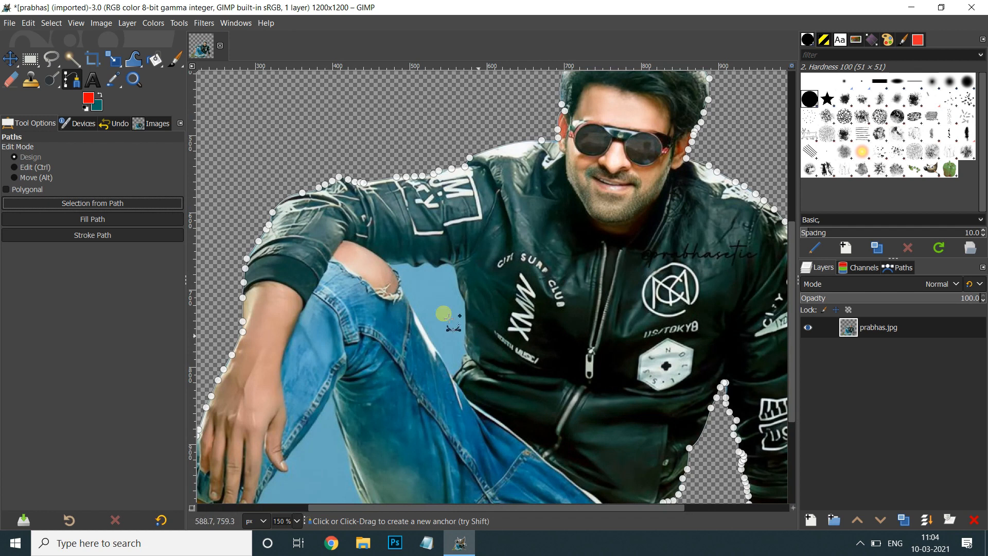
drag(791, 261, 791, 323)
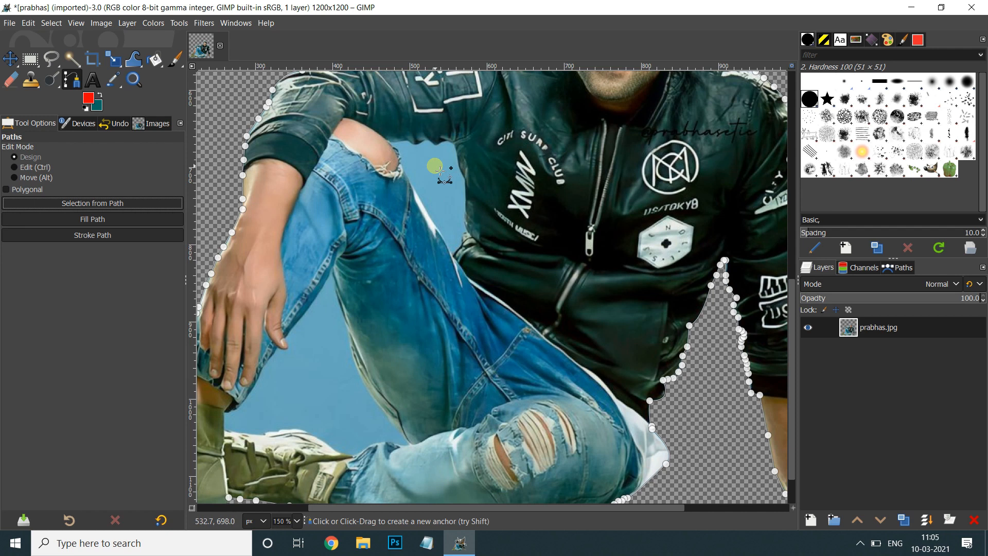
click(10, 59)
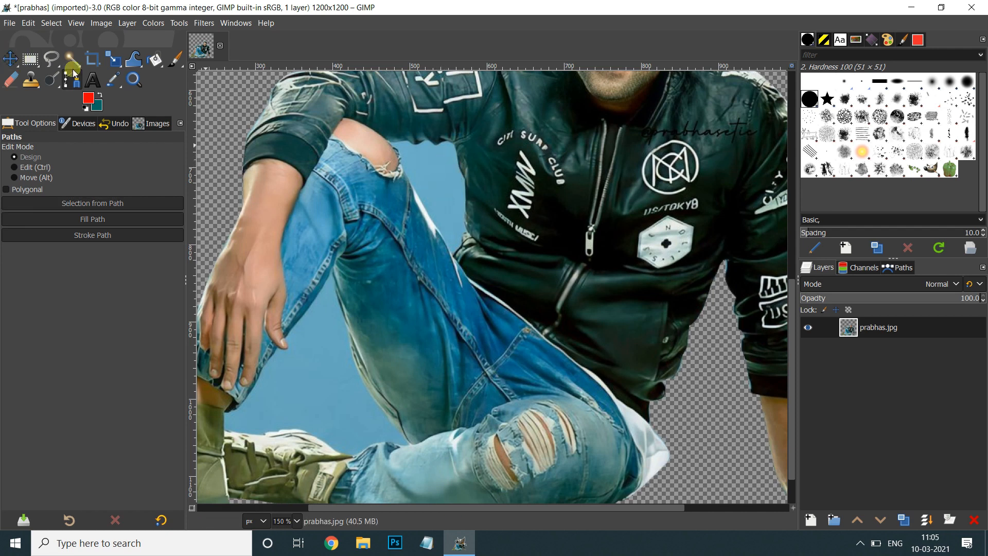
click(73, 81)
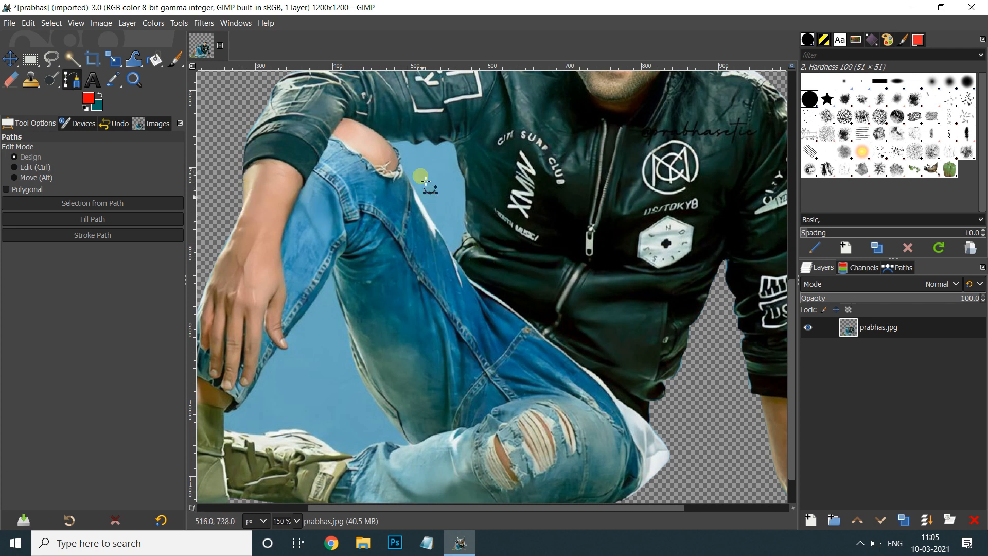
click(392, 143)
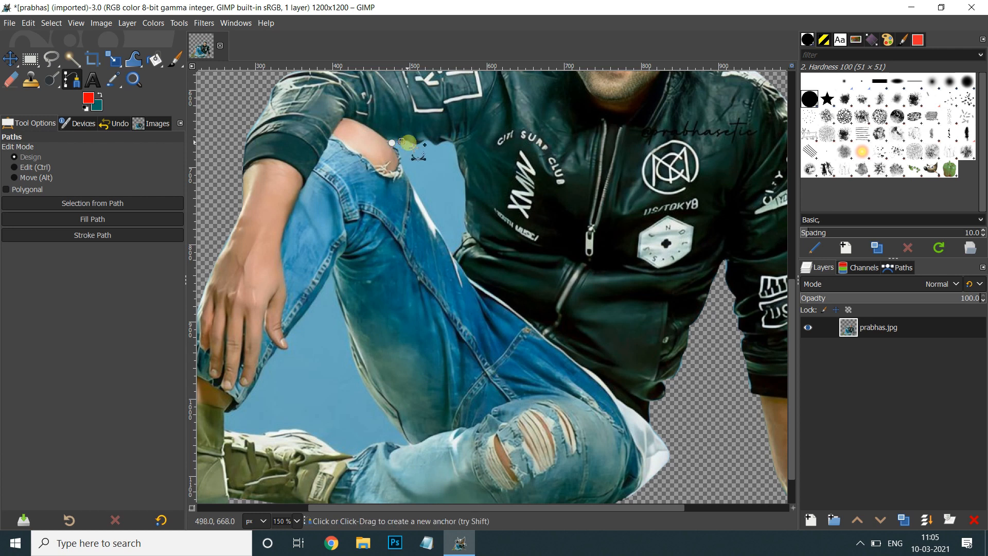
click(447, 144)
click(454, 149)
click(461, 169)
click(464, 178)
click(465, 204)
click(466, 224)
click(464, 238)
click(450, 247)
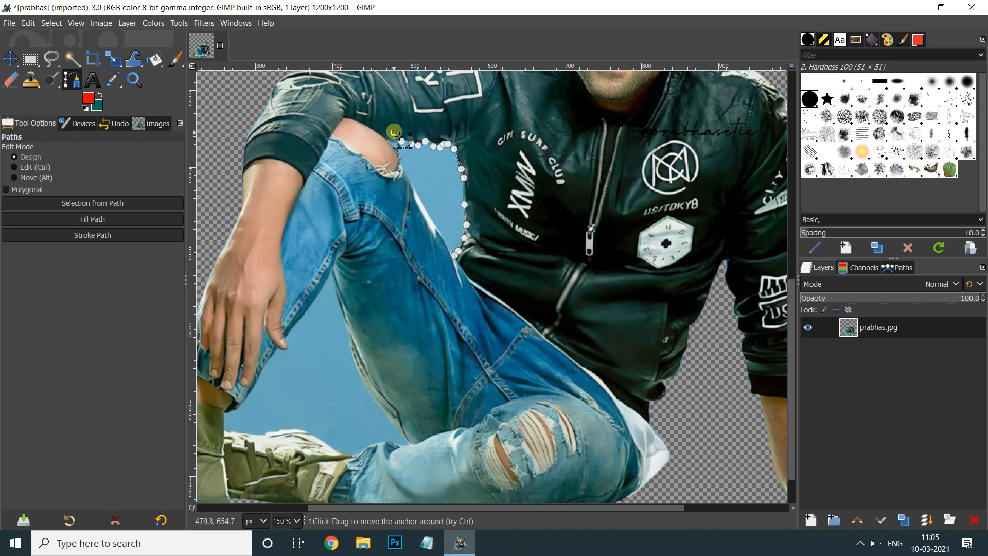
- Bring the gap's path back up the edge of the raised thigh to the ripped knee
click(440, 228)
click(429, 213)
click(413, 187)
click(403, 169)
click(397, 152)
- Convert the gap's path to a selection and delete the blue background inside it
click(125, 202)
click(124, 204)
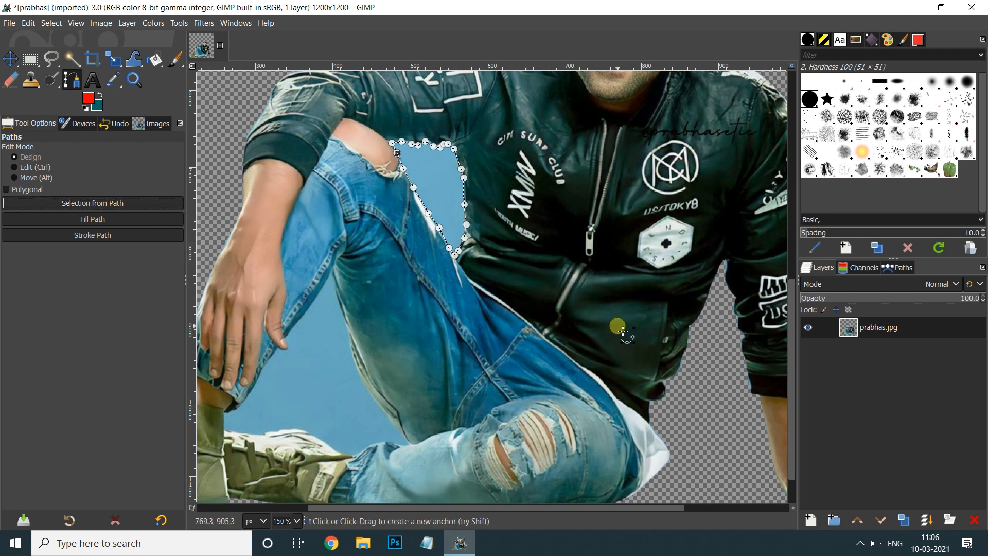
key(Delete)
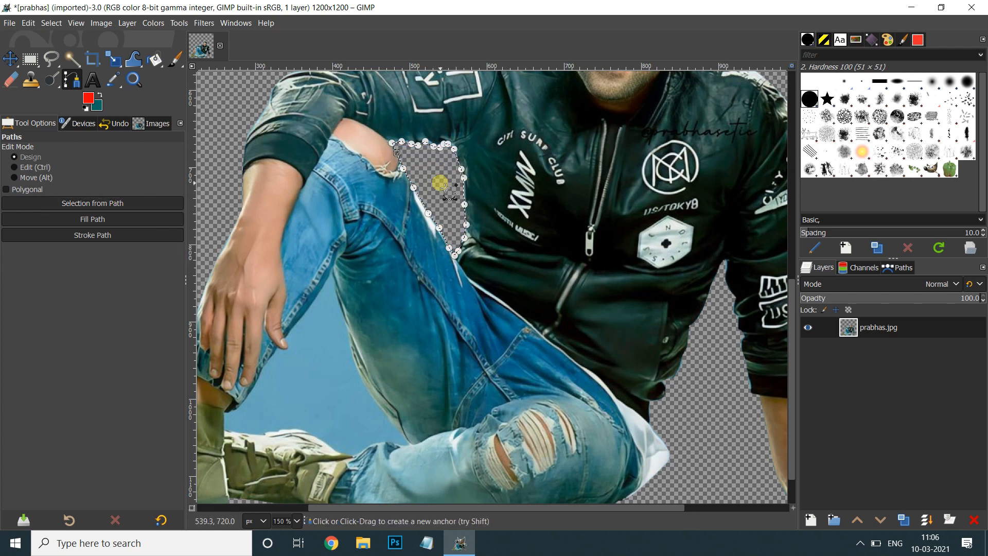
- Reset the Paths tool to drop the finished gap path and clear the selection
click(10, 58)
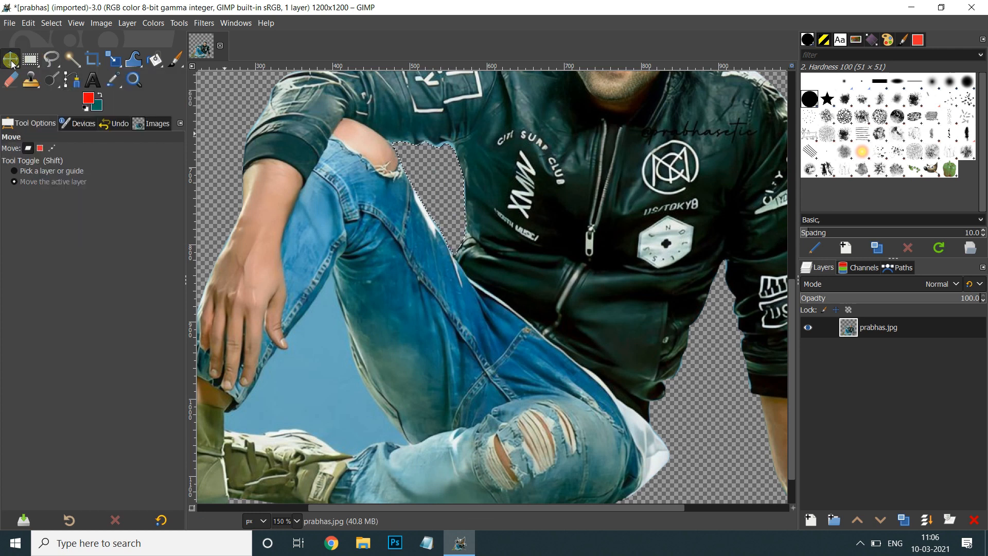
click(75, 79)
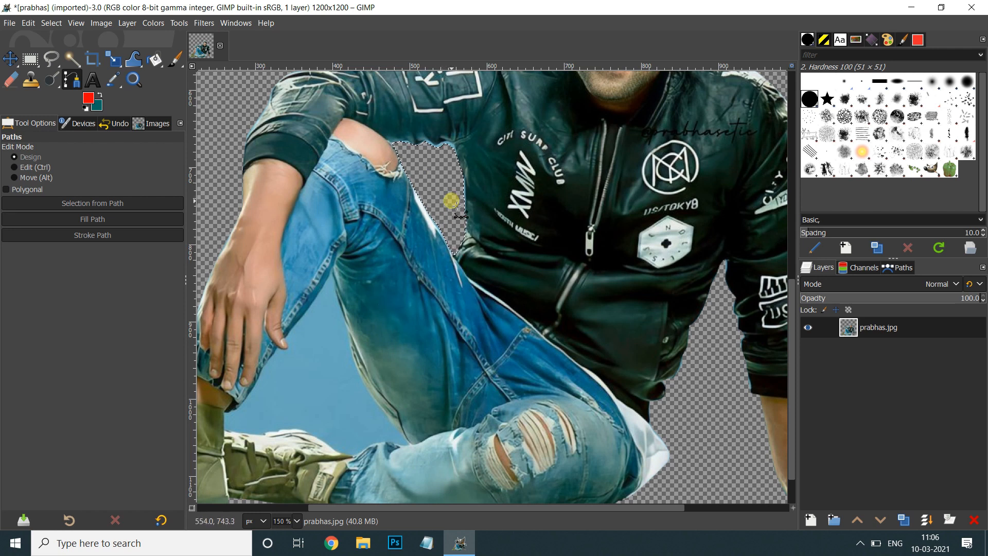
click(52, 24)
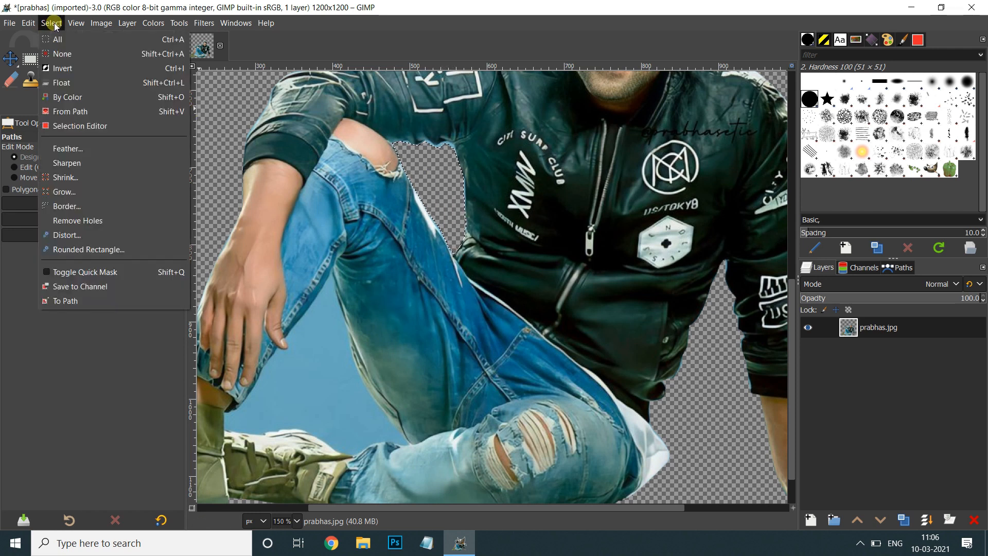
click(62, 54)
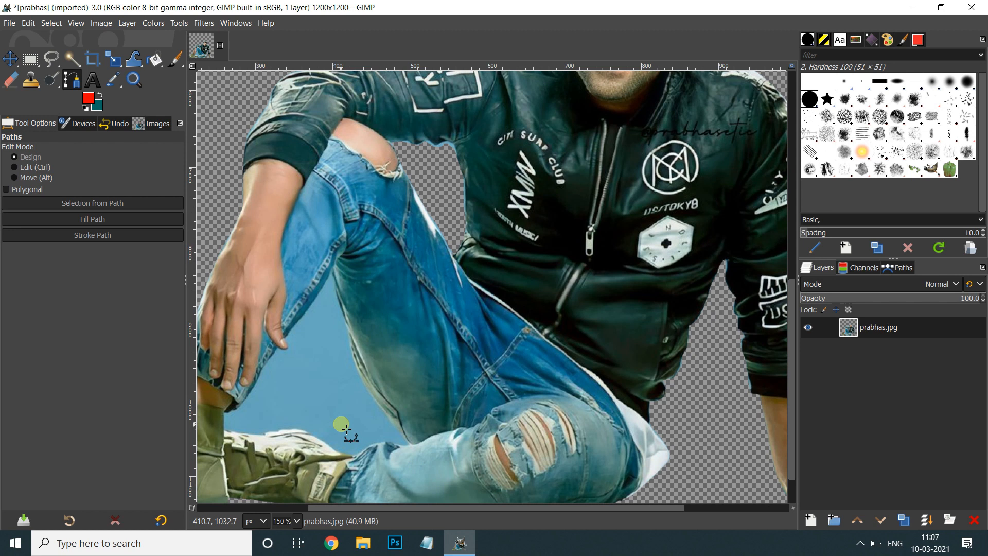
- Start a path around the blue area between the legs, tracing up the lower underside of the raised thigh
scroll(341, 424, up, 2)
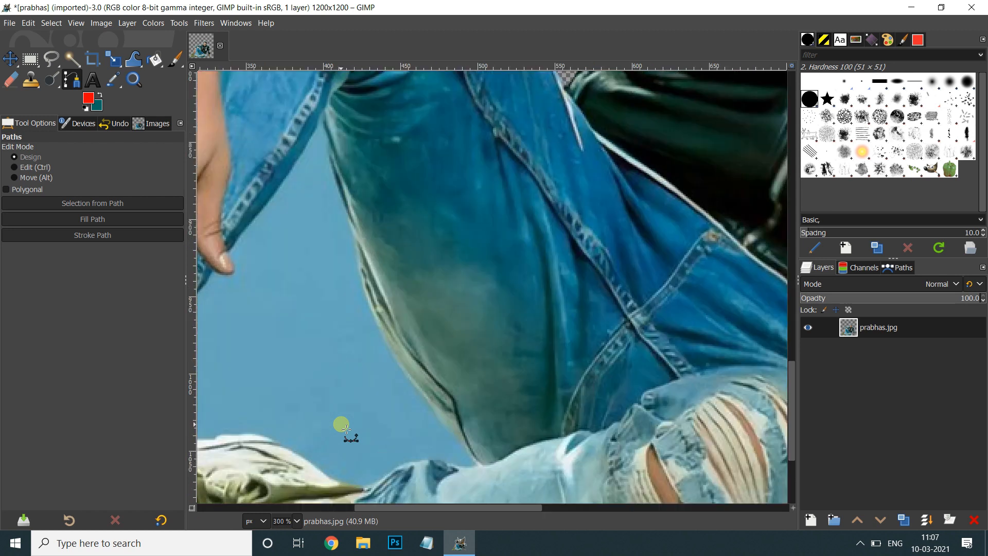
drag(542, 431, 523, 295)
click(455, 325)
click(418, 274)
click(380, 223)
click(351, 168)
click(340, 126)
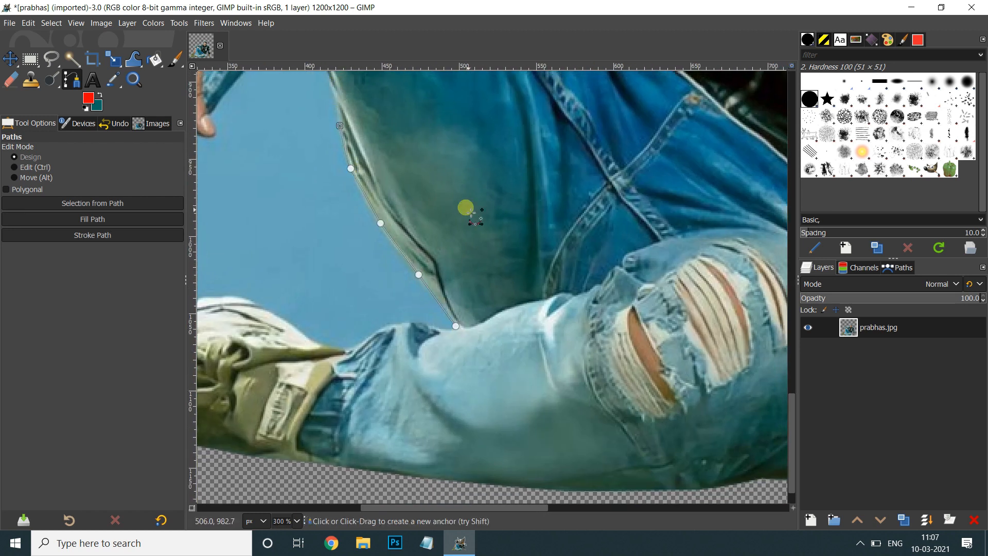
- Continue the path up the raised thigh's underside to the bend behind the knee
drag(471, 214, 477, 377)
click(332, 225)
click(315, 158)
click(308, 139)
- Continue the path over the bend behind the knee and down the calf's inner edge to the fingertip
click(217, 265)
key(ctrl+z)
click(304, 154)
drag(237, 248, 215, 275)
click(220, 297)
key(ctrl+z)
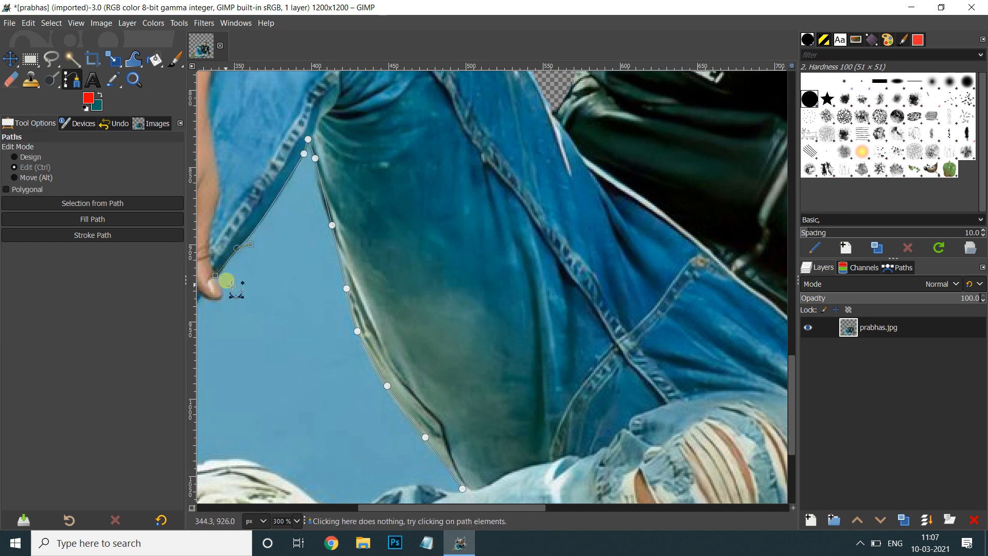
- Trace the path around the fingertip that protrudes into the blue area
click(215, 277)
click(222, 287)
click(224, 298)
click(214, 298)
click(203, 295)
- Continue the path from the fingertip down the lower leg's edge to the trouser hem and the front boot
drag(232, 336, 580, 302)
click(537, 279)
click(525, 294)
click(510, 322)
click(488, 362)
click(458, 388)
click(440, 392)
click(443, 428)
- Trace the path along the upper edge of the rear shoe to the ankle
drag(521, 433, 529, 421)
click(574, 423)
click(592, 423)
click(625, 440)
click(656, 458)
click(673, 471)
click(694, 479)
- Continue the path along the folded leg's upper edge from the ankle back to the starting point
click(703, 473)
drag(726, 460, 736, 453)
click(755, 450)
click(769, 450)
drag(678, 415, 412, 333)
click(524, 374)
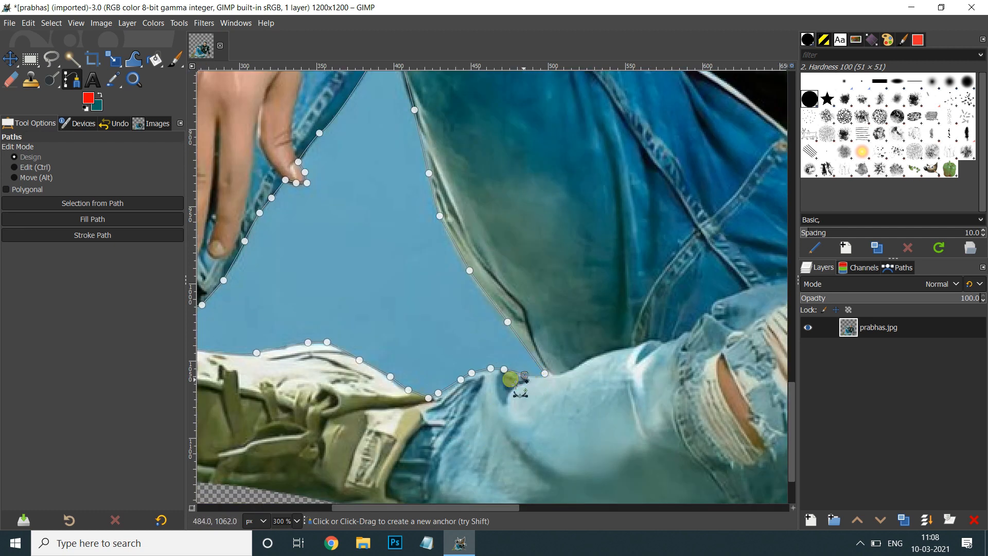
- Convert the path between the legs to a selection and delete the blue background inside it
click(78, 205)
click(79, 205)
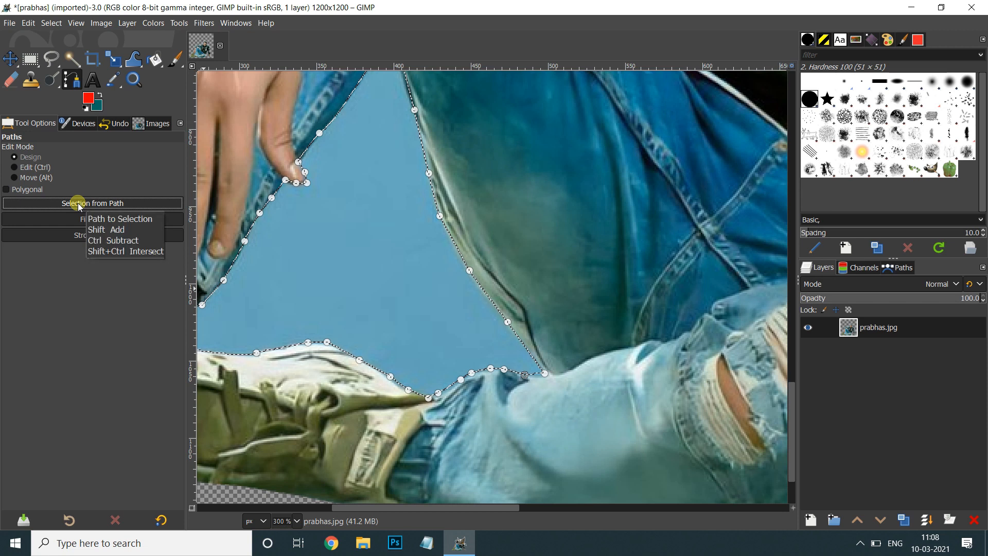
key(Delete)
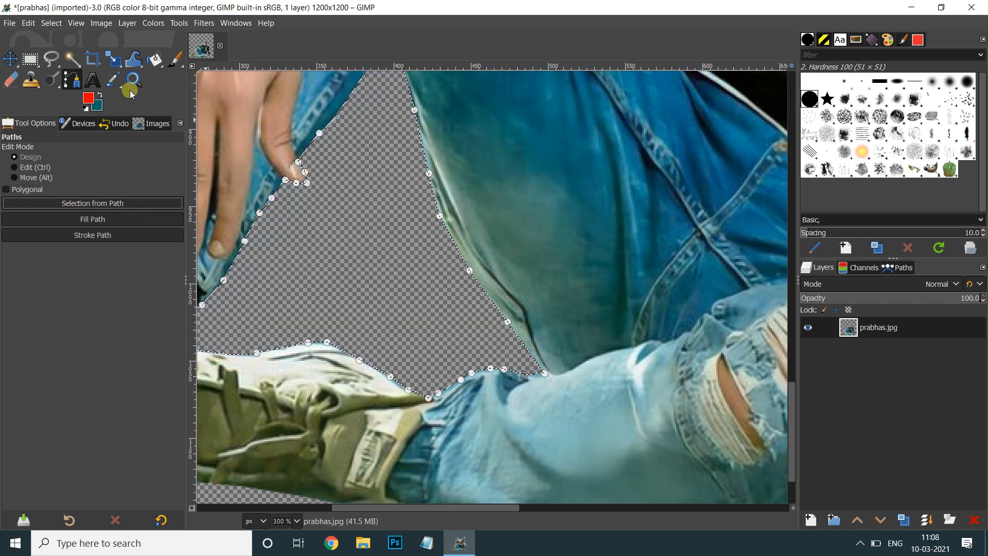
- Clear the selection and reset the Paths tool to drop the finished path
click(50, 23)
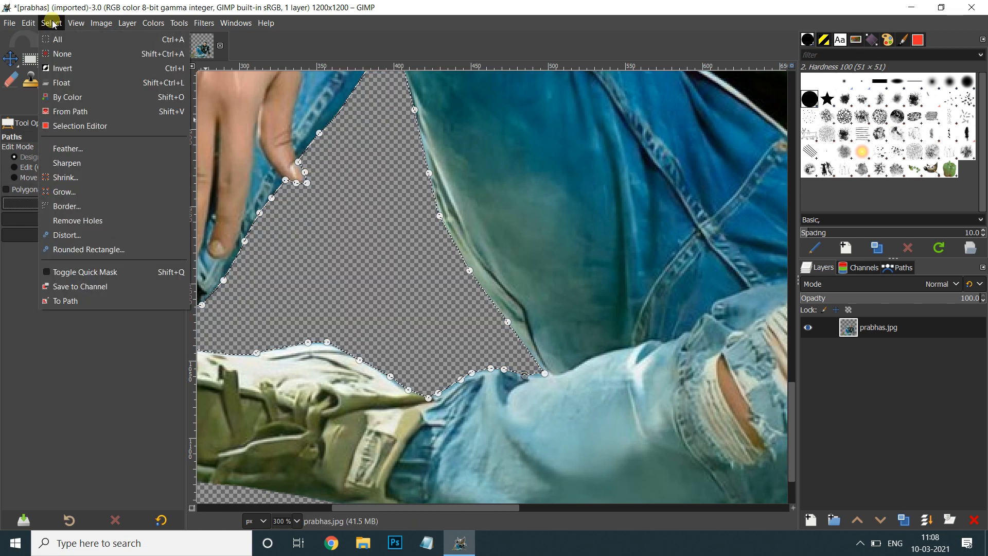
click(61, 68)
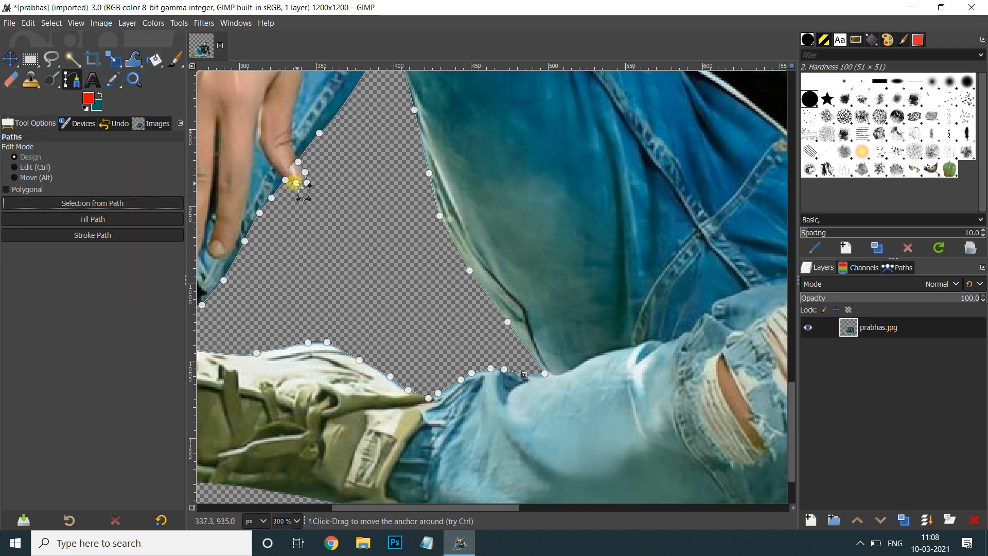
click(9, 65)
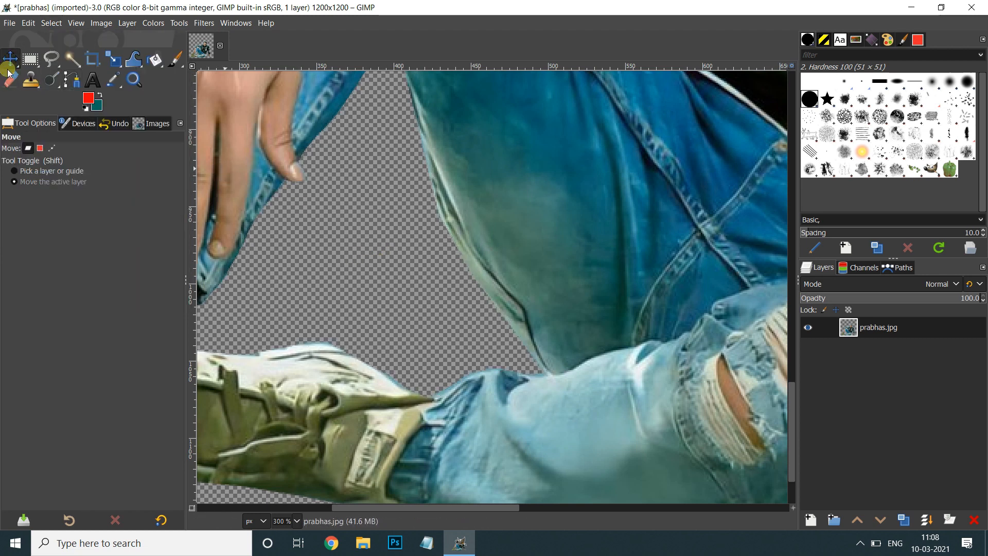
click(73, 80)
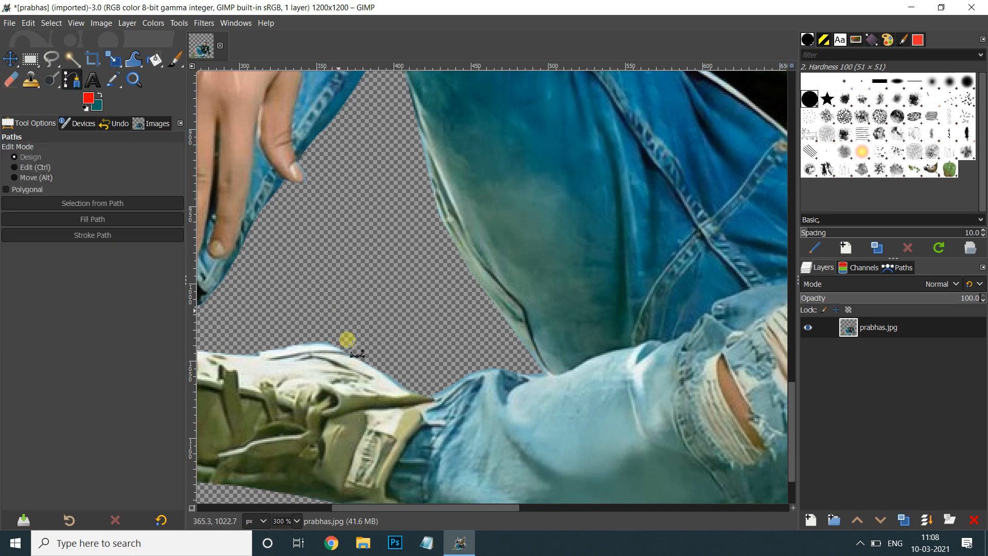
- Open wwwwww.jpg from the recently used files as a separate image
scroll(360, 340, down, 4)
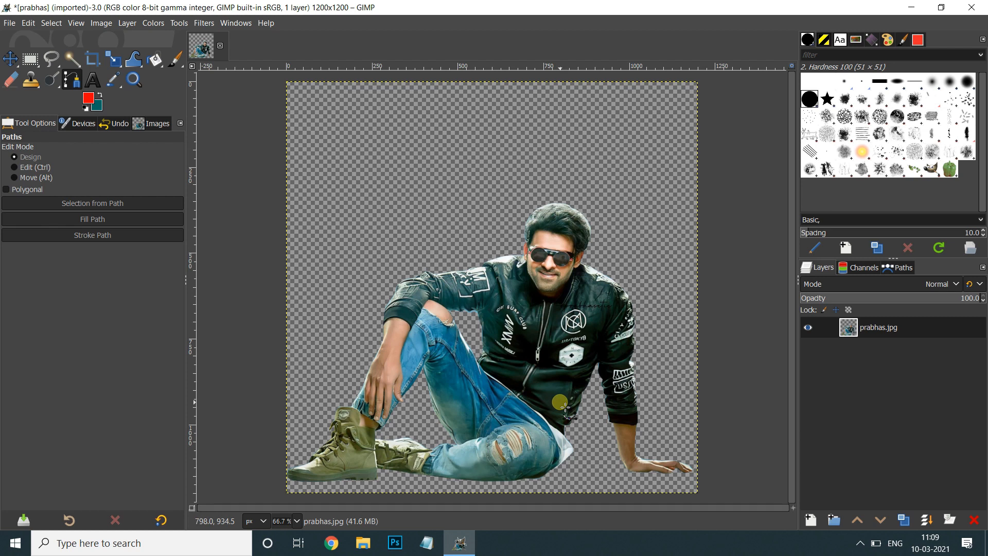
click(8, 24)
click(23, 69)
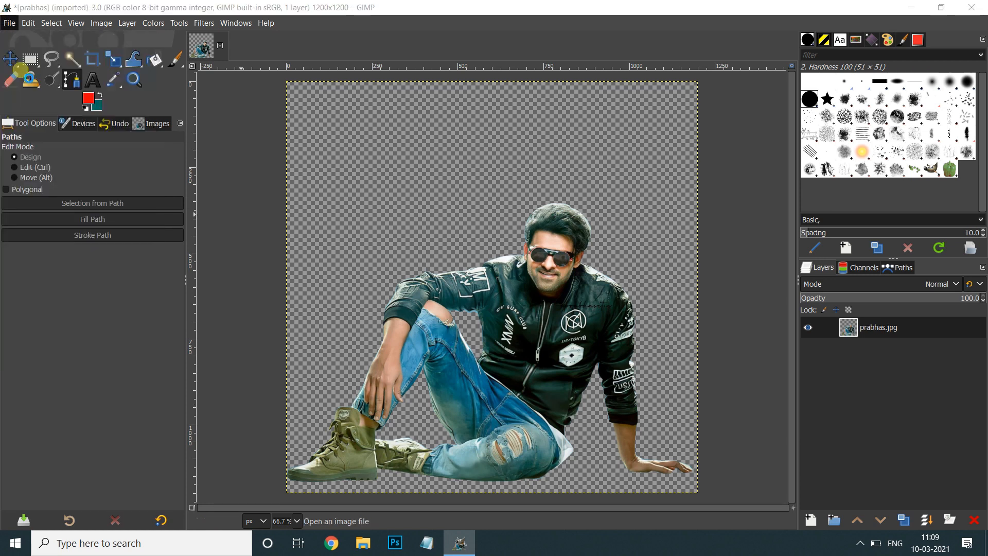
click(142, 338)
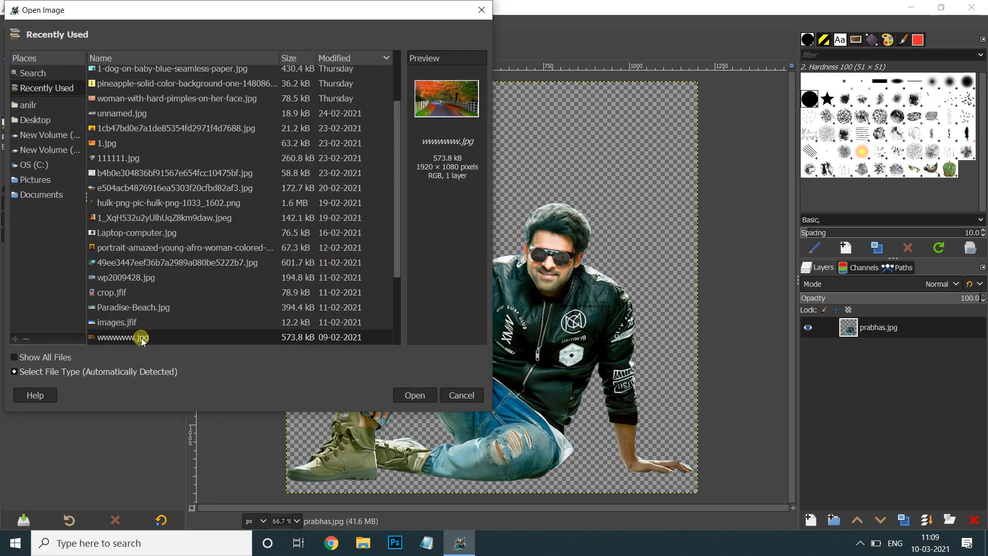
click(421, 394)
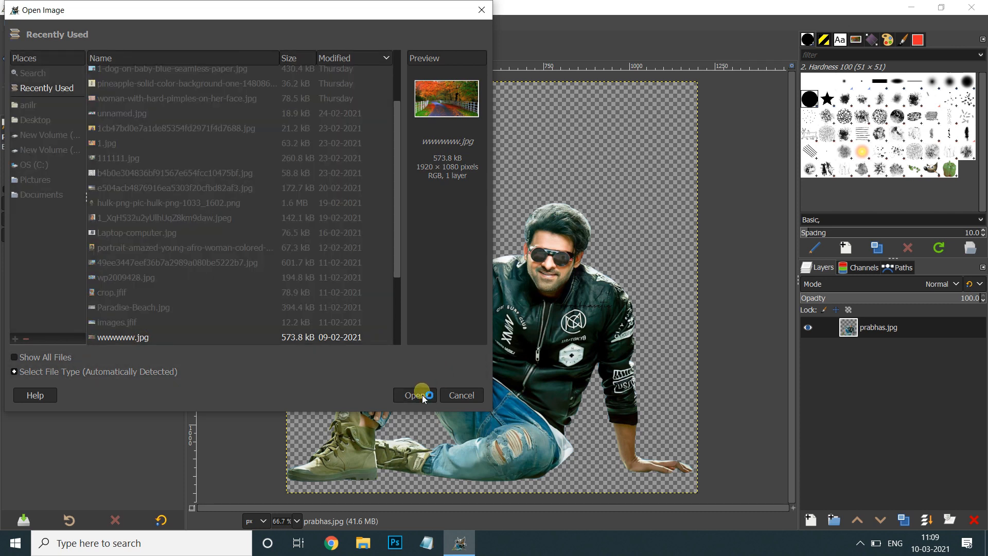
- Return to the cut-out image and copy its prabhas.jpg layer with the Move tool active
click(197, 47)
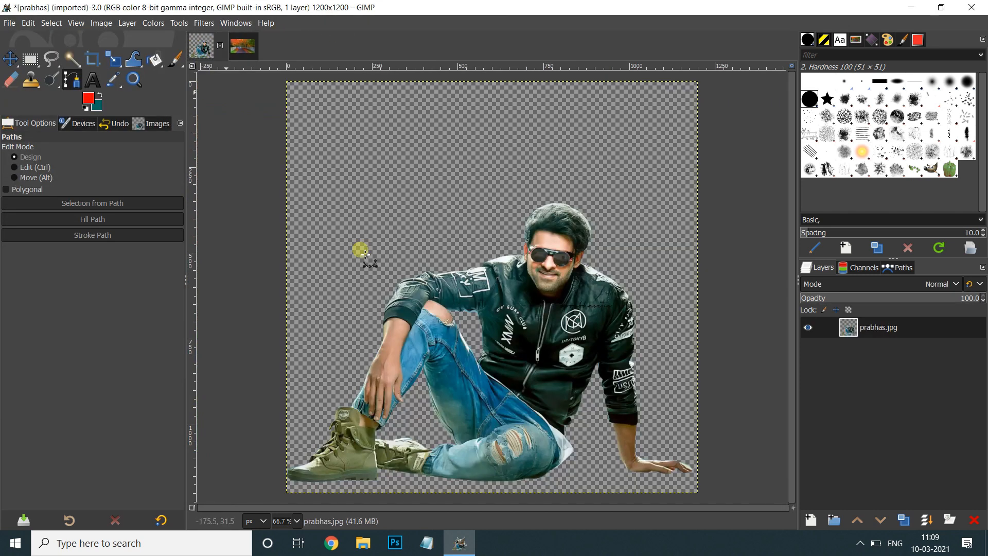
click(10, 58)
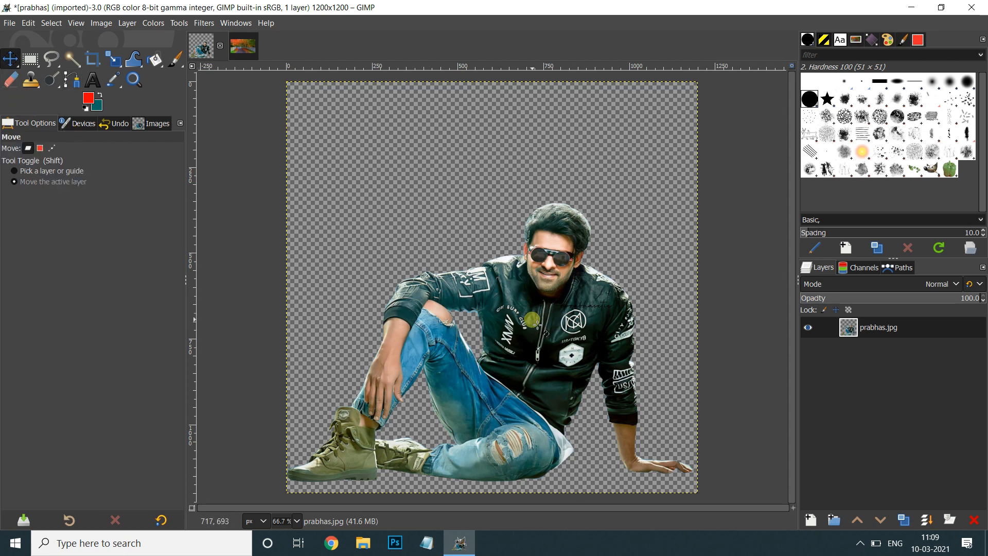
click(907, 331)
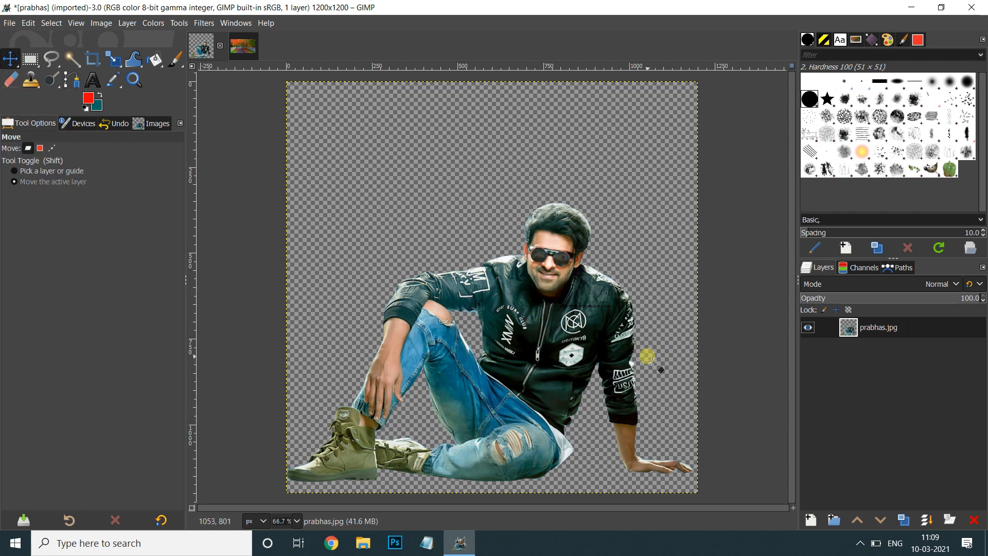
key(ctrl+c)
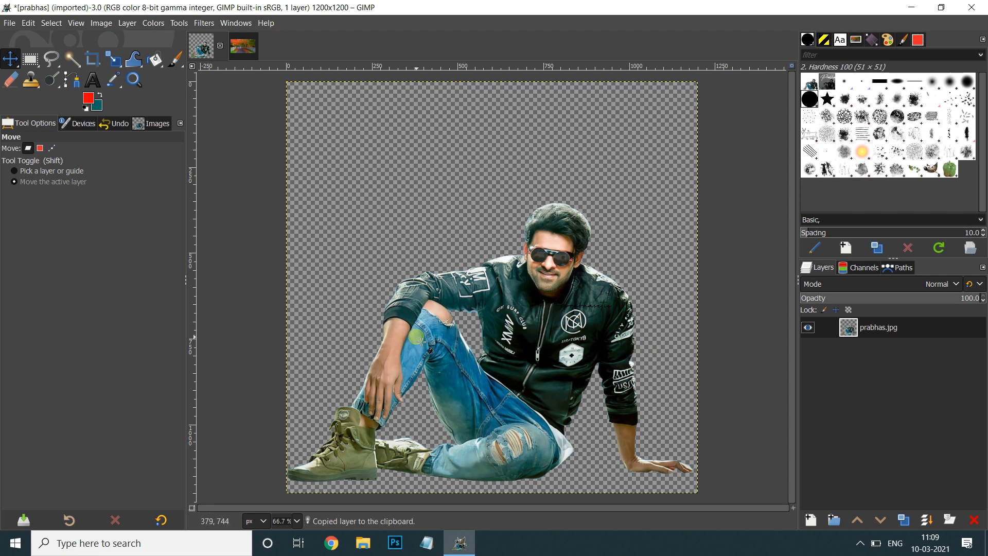
- Paste the cut-out man into the wwwwww.jpg image and turn the floating selection into a new layer
click(242, 48)
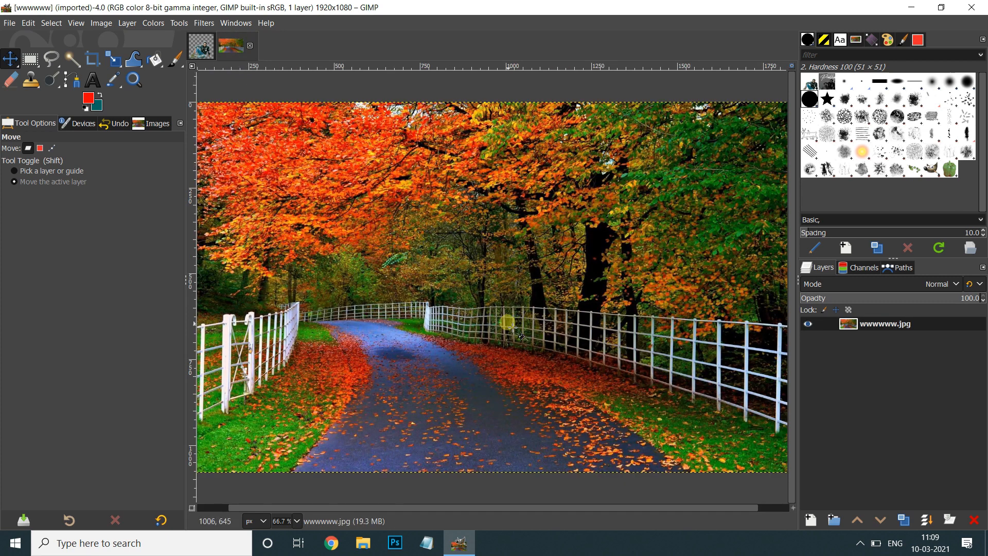
key(ctrl)
key(ctrl+v)
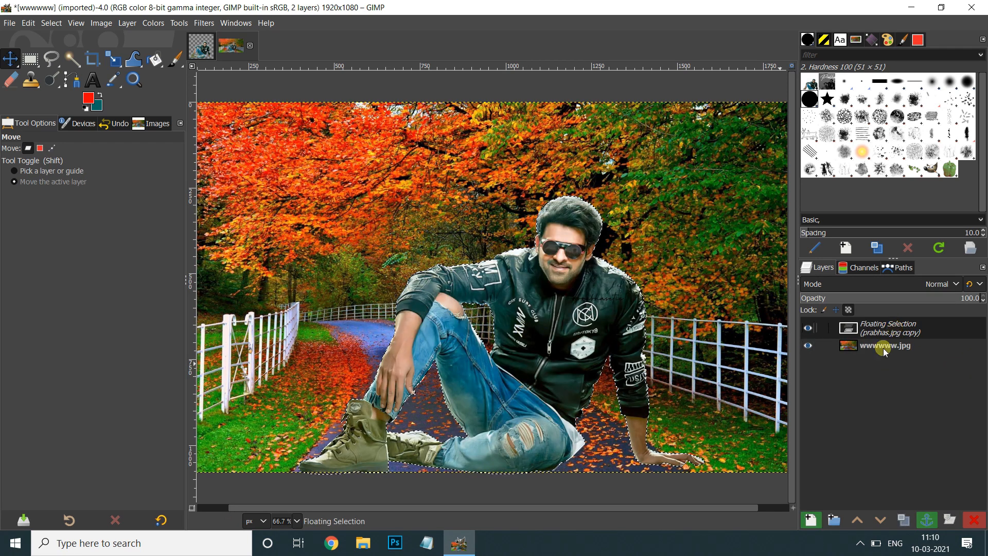
click(812, 521)
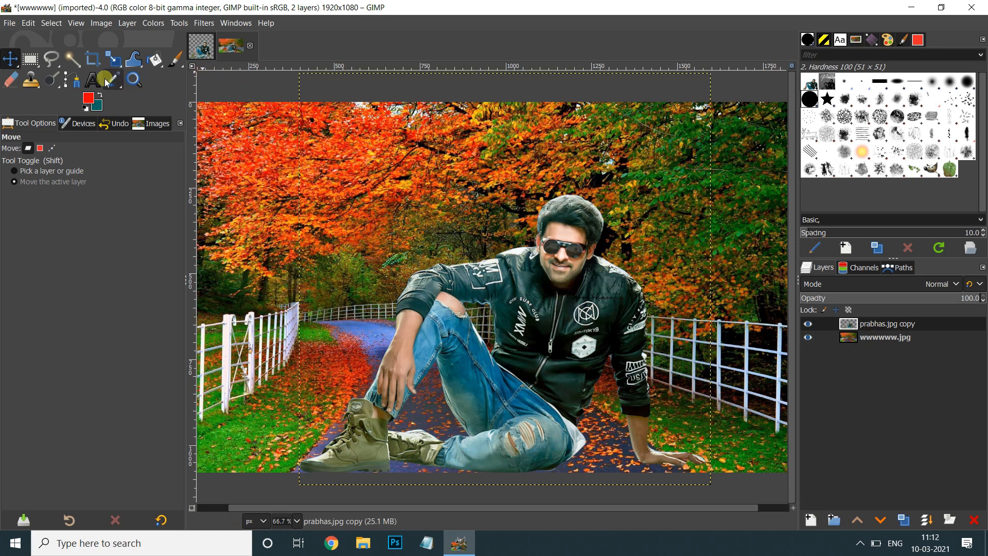
- Scale the pasted layer to 1036 × 1036 px around its center and move it slightly down onto the road
drag(115, 69, 147, 68)
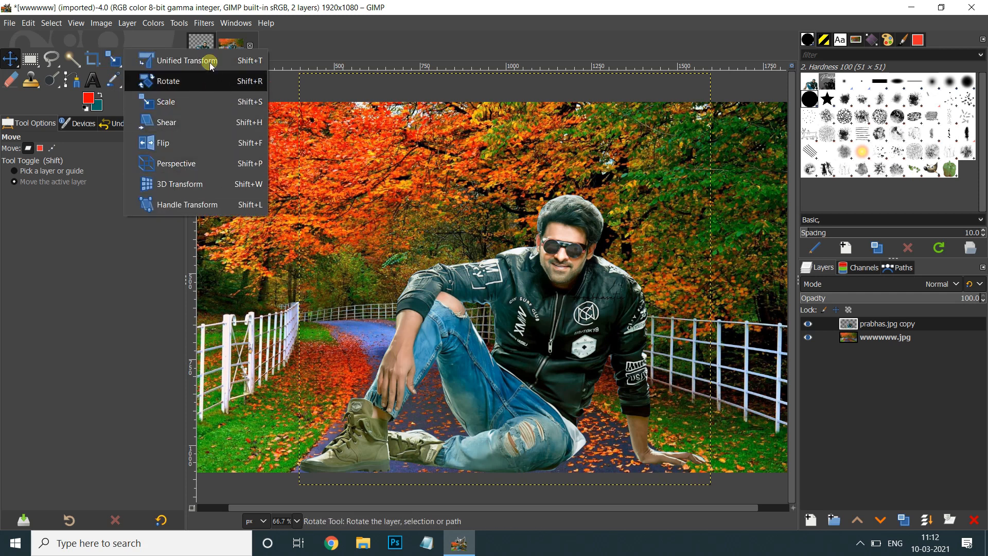
click(183, 102)
drag(391, 175, 496, 293)
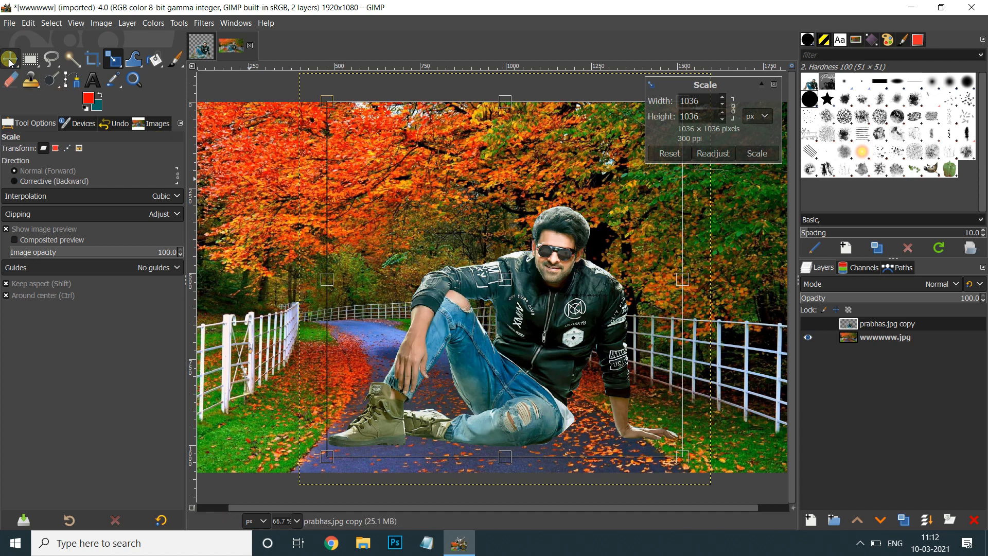
click(10, 58)
mouse_move(582, 333)
mouse_down()
mouse_move(575, 363)
mouse_move(581, 352)
mouse_up()
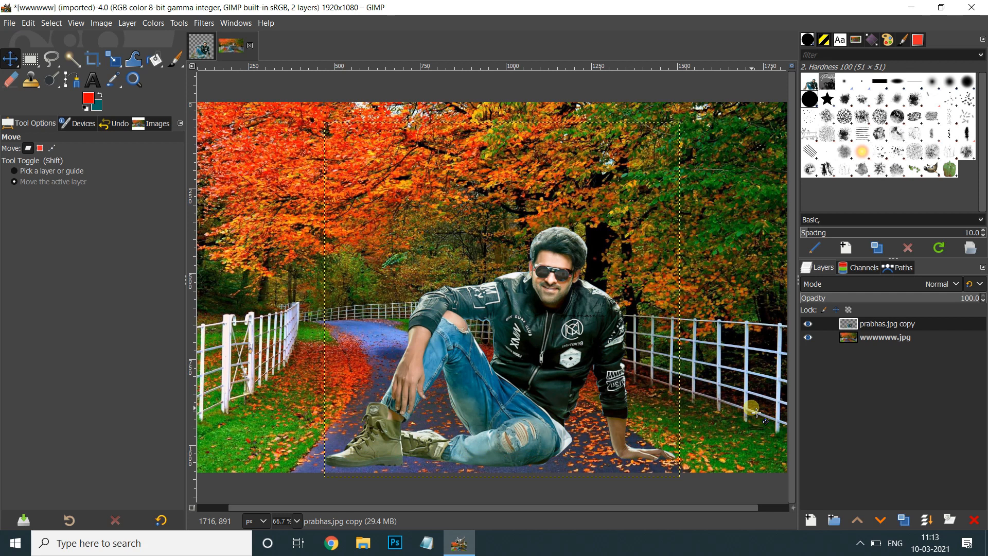